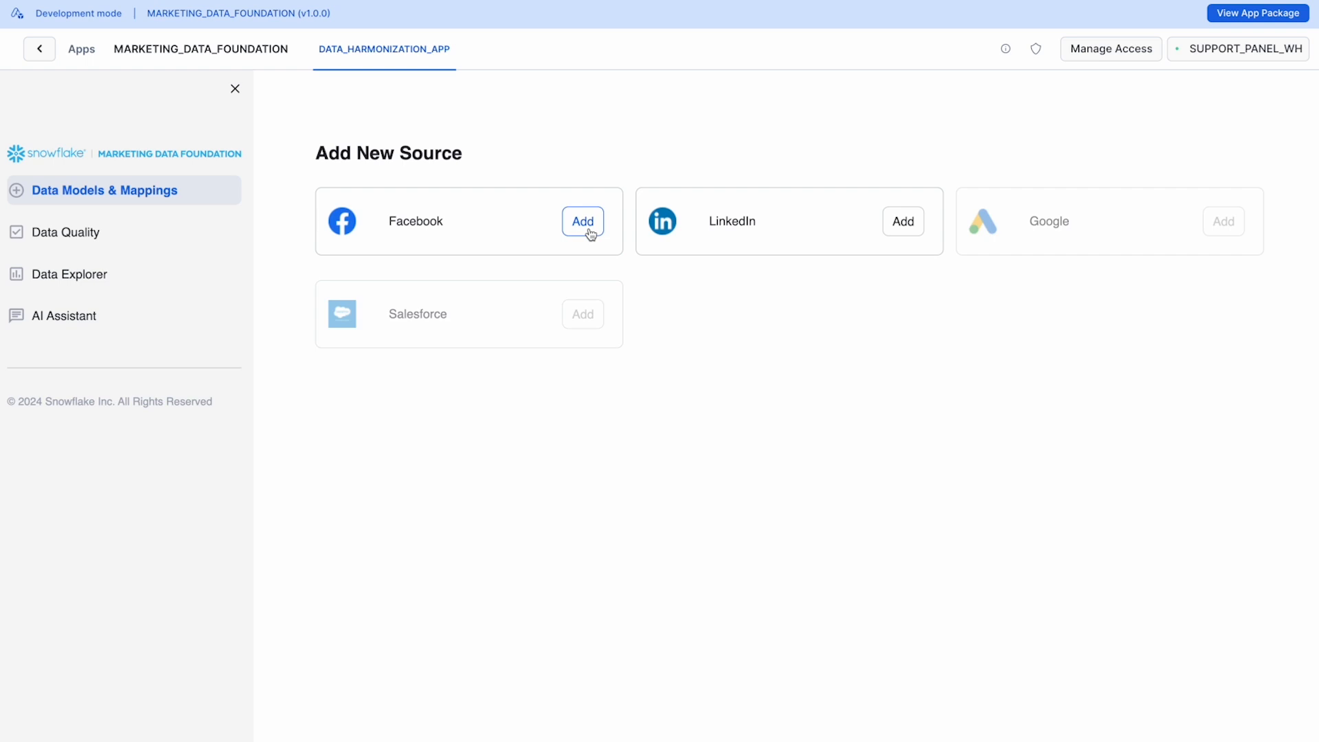
Step: Start adding a Facebook source by choosing to bring data into Snowflake with the Fivetran connector
left_click(587, 234)
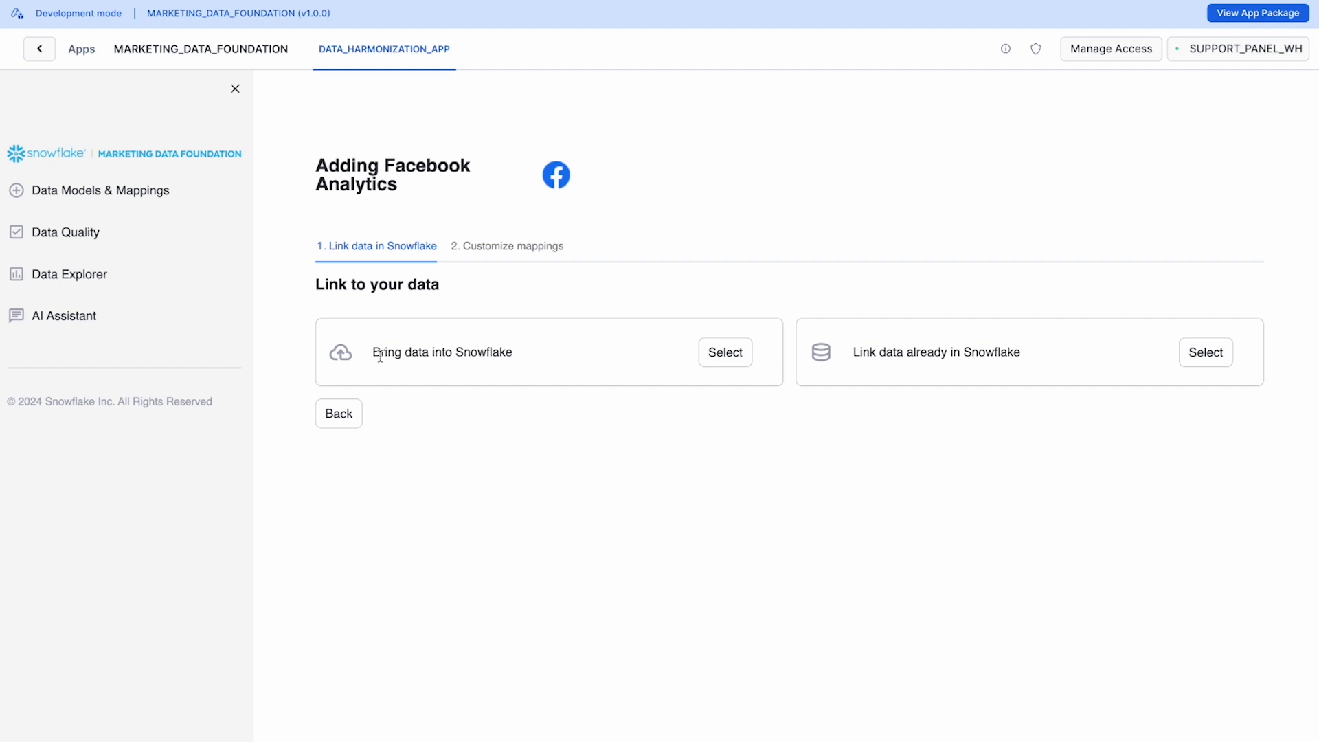
left_click_drag(381, 356, 522, 354)
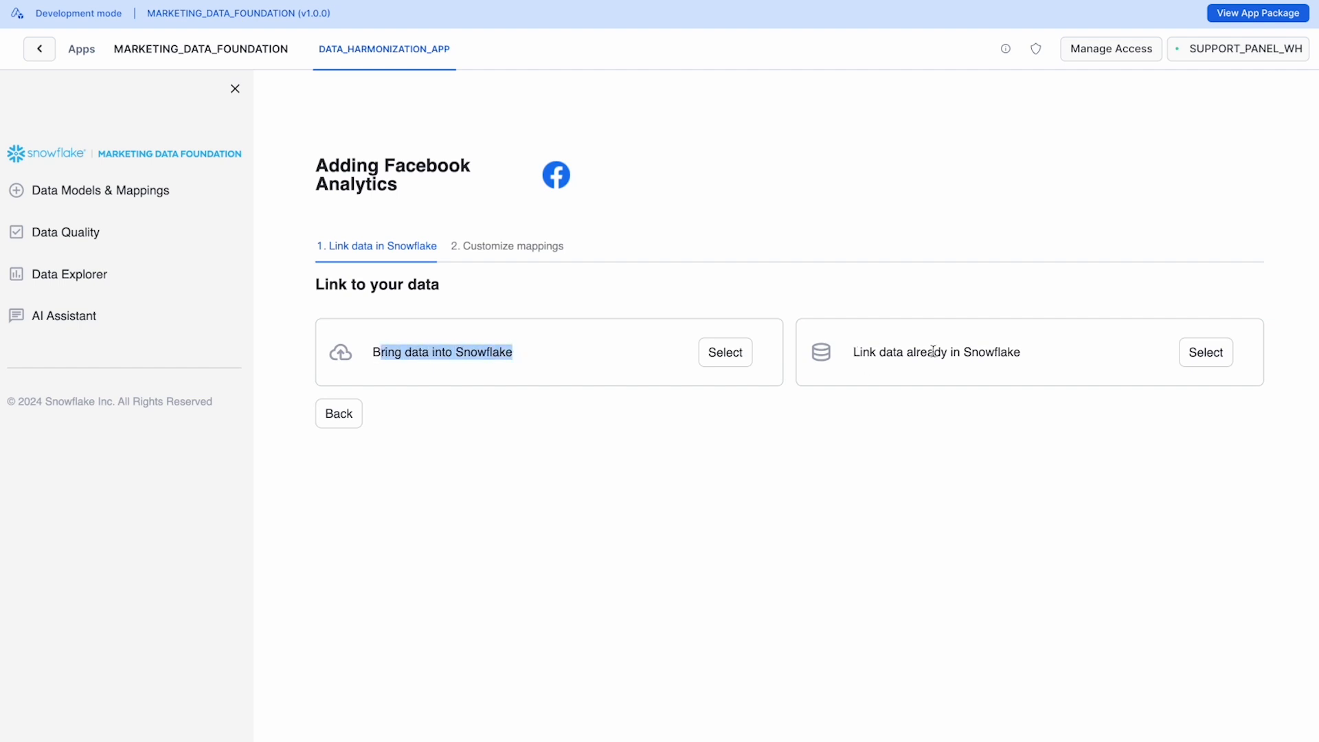
left_click(721, 354)
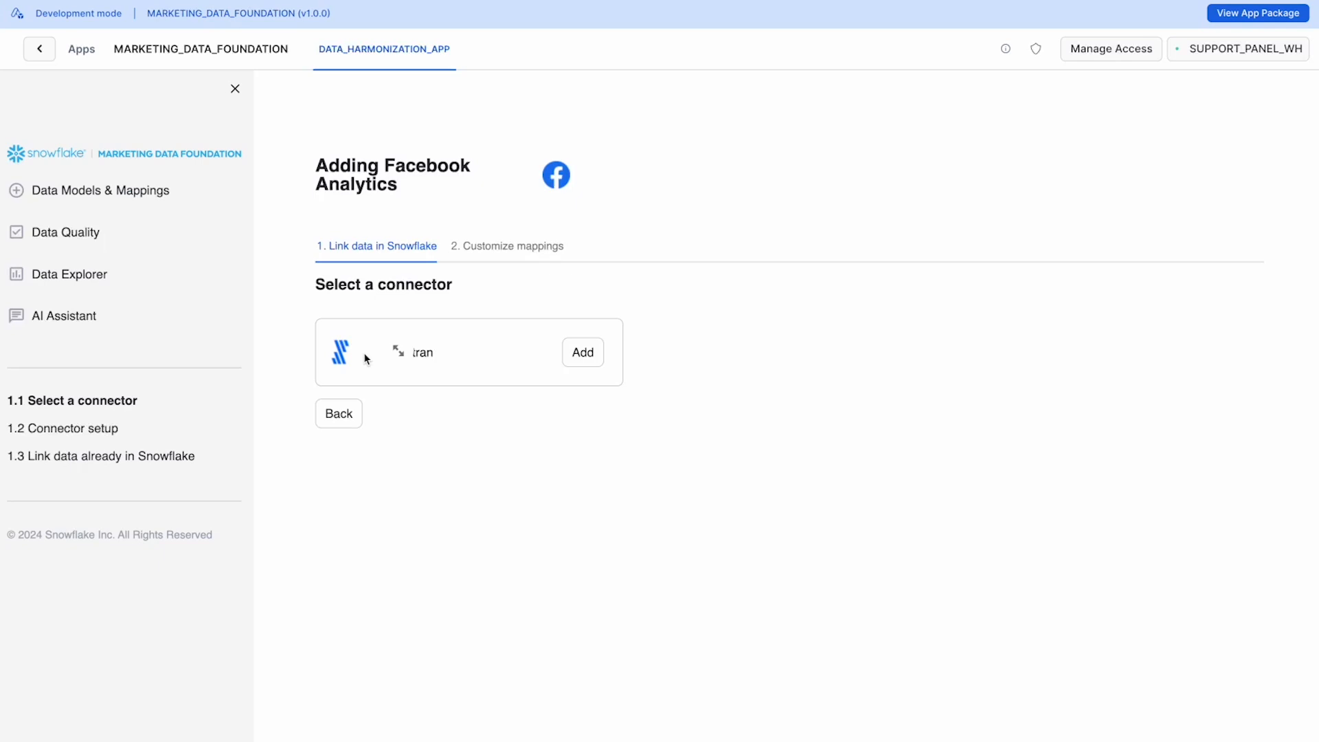
left_click(578, 358)
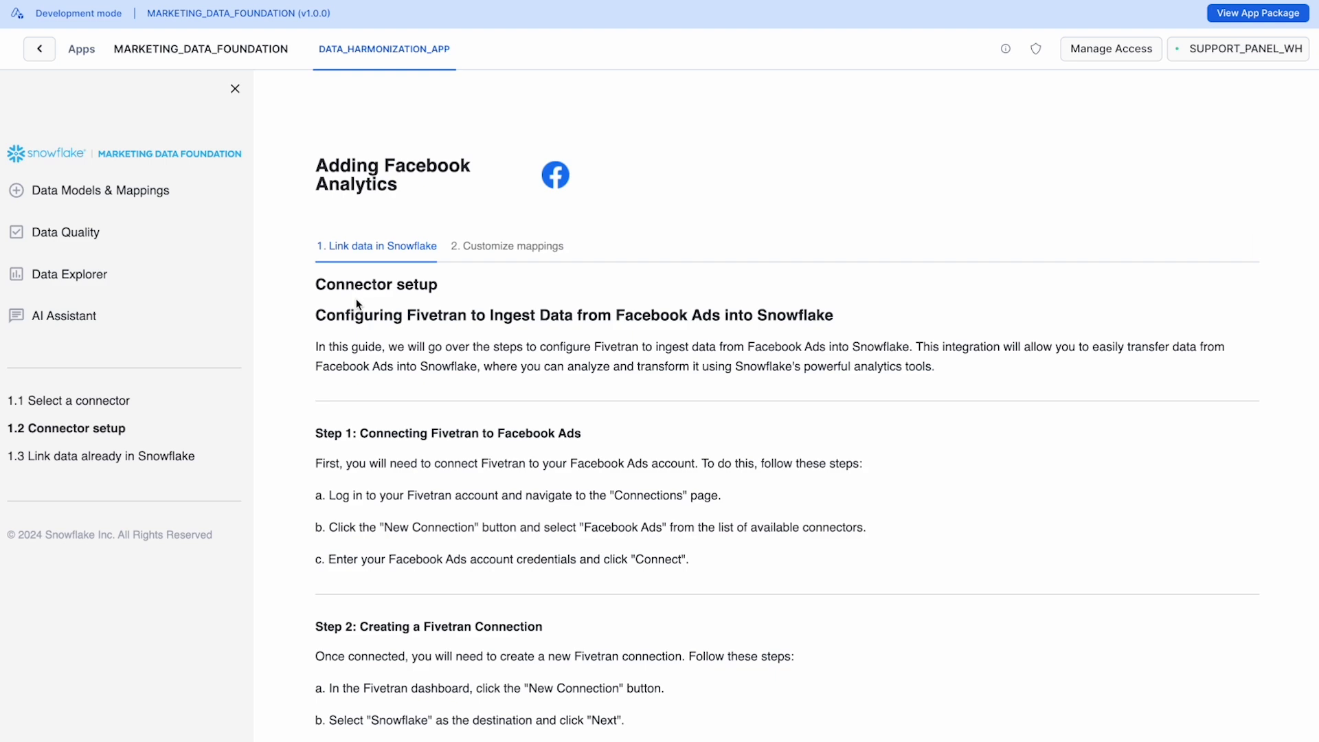
Step: Read through the Fivetran setup guide for Facebook Ads and continue to linking the data
scroll(356, 303, "down", 3)
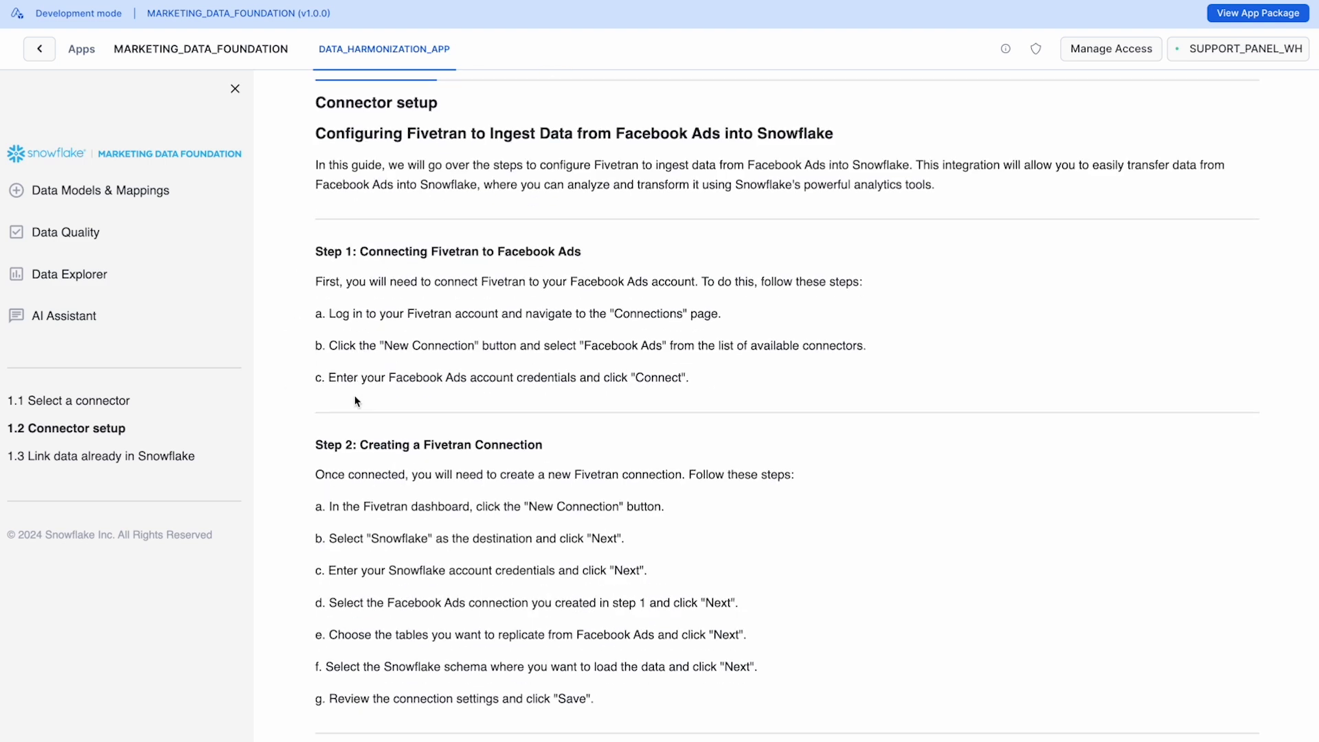
scroll(356, 401, "down", 10)
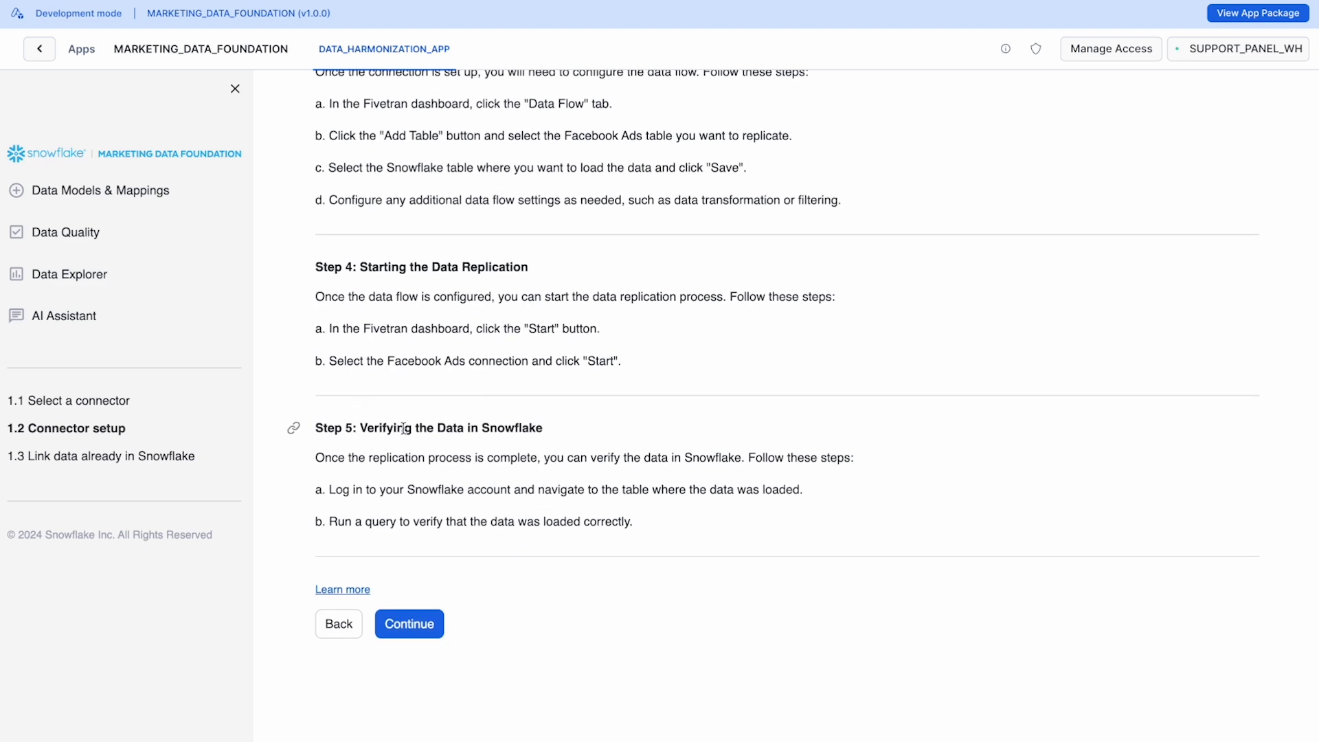
left_click(425, 630)
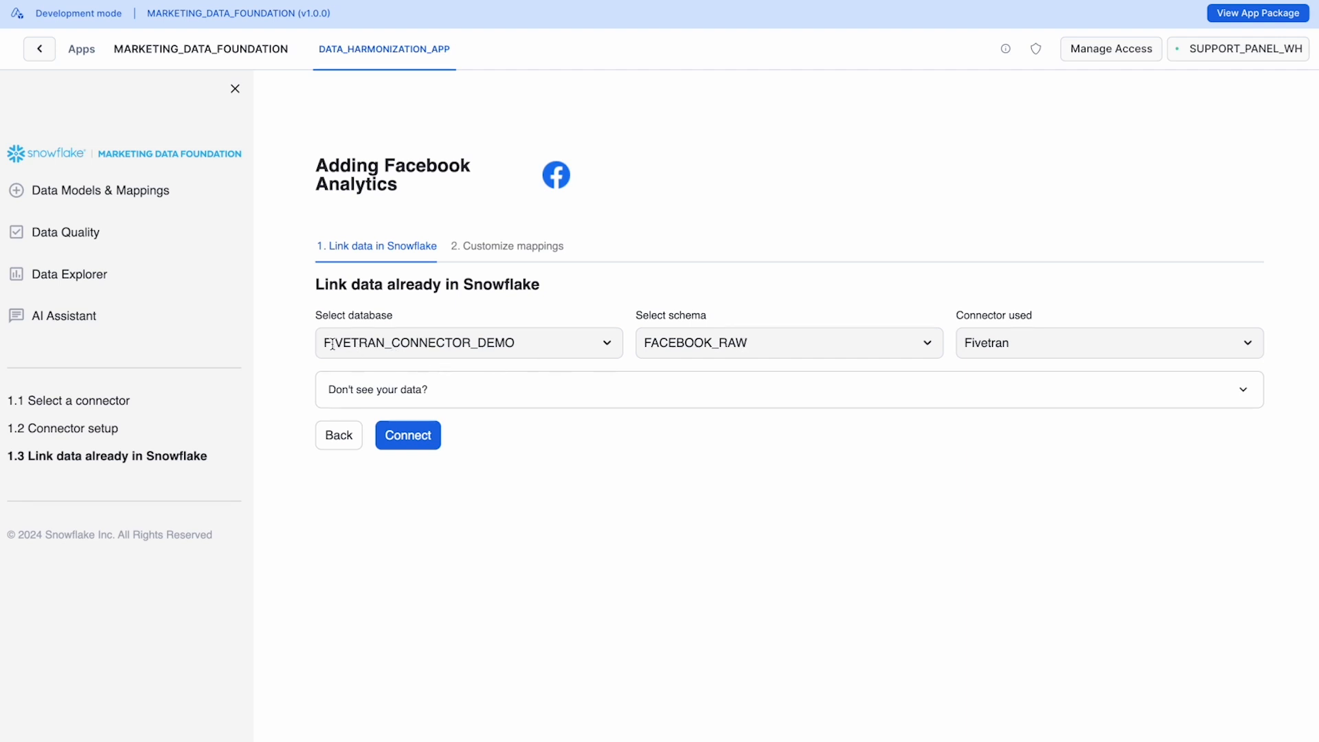
Step: Connect the FACEBOOK_RAW schema of FIVETRAN_CONNECTOR_DEMO through Fivetran, check the tables found, and continue to the mappings
left_click(403, 444)
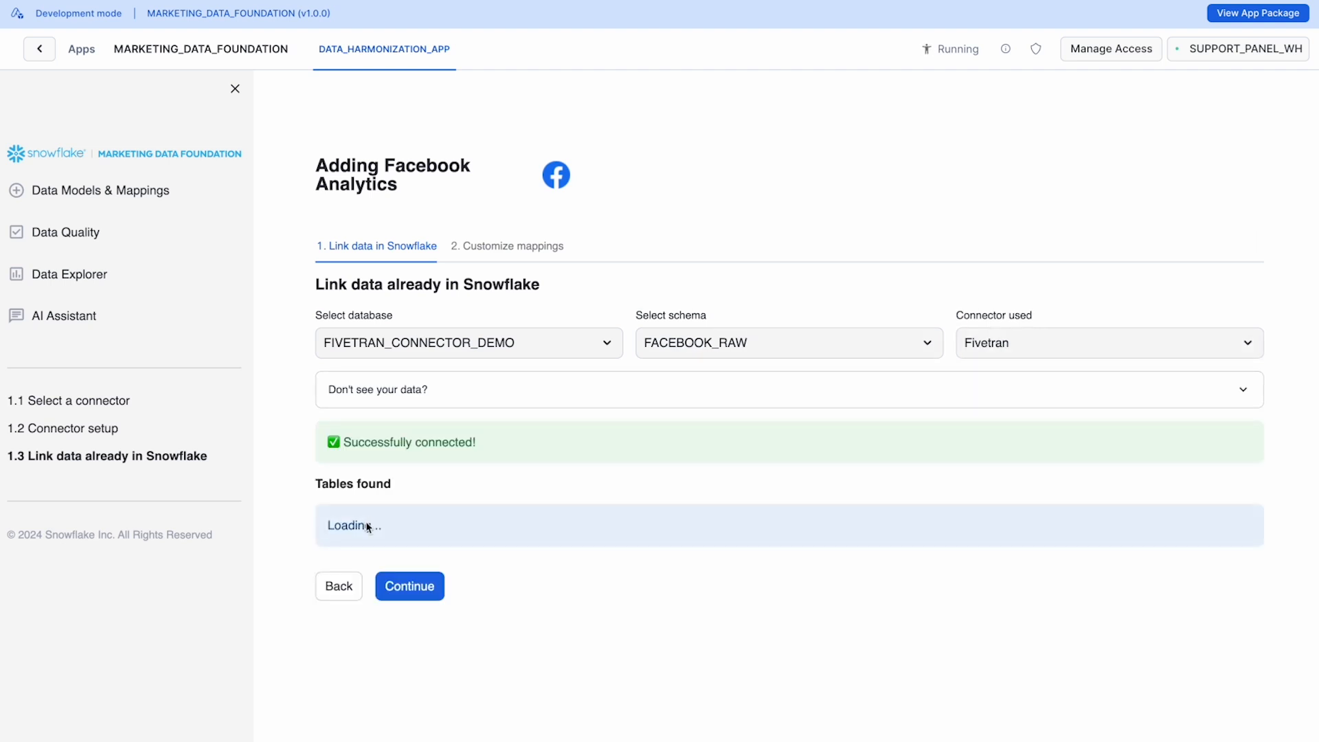
scroll(374, 547, "down", 2)
left_click_drag(322, 465, 424, 566)
left_click(422, 626)
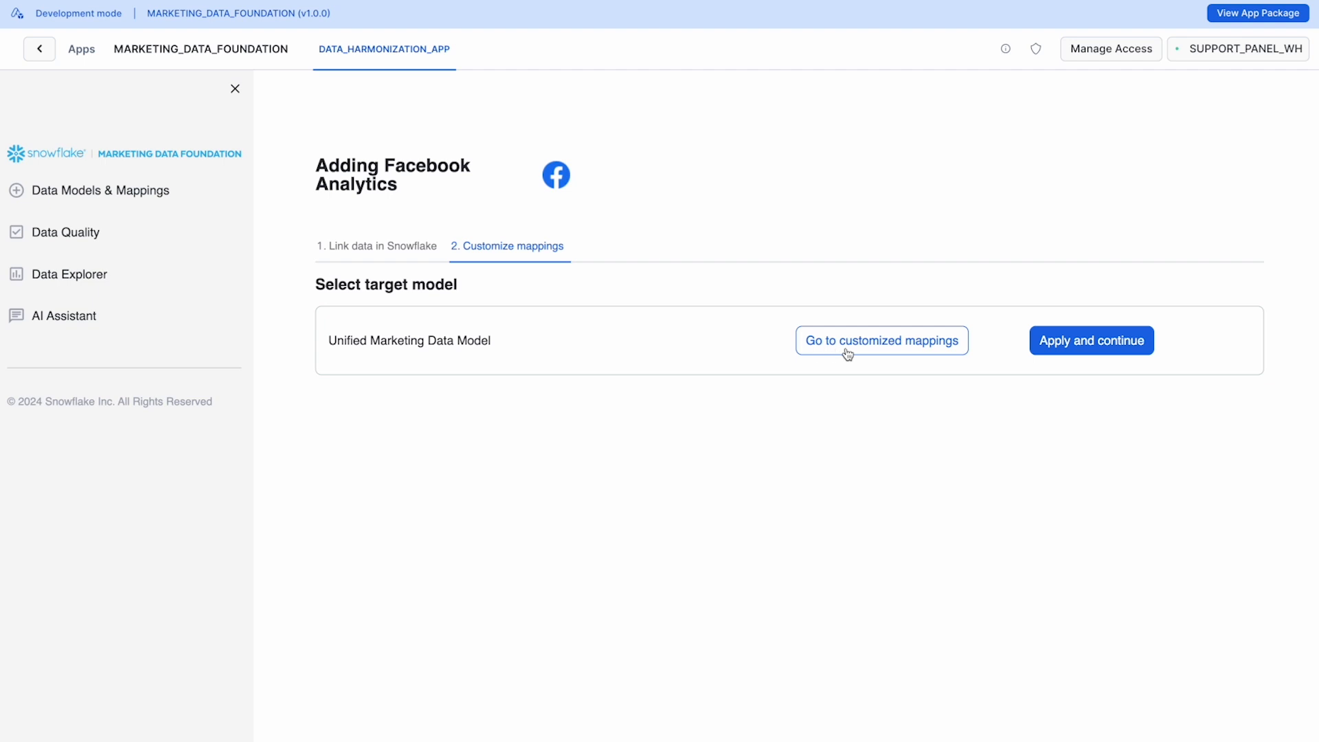
Step: Open the customized mappings for the Unified Marketing Data Model and expand both the source and target schemas
left_click(808, 352)
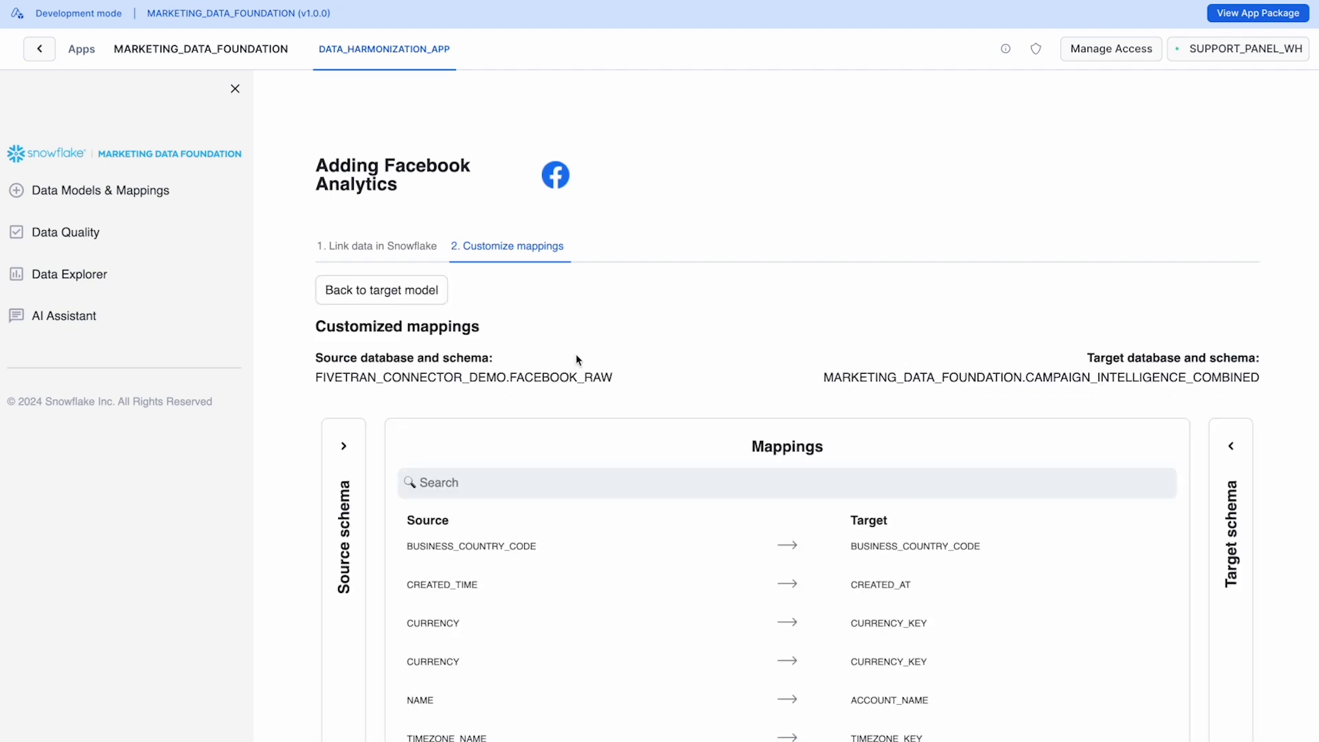
scroll(576, 357, "down", 3)
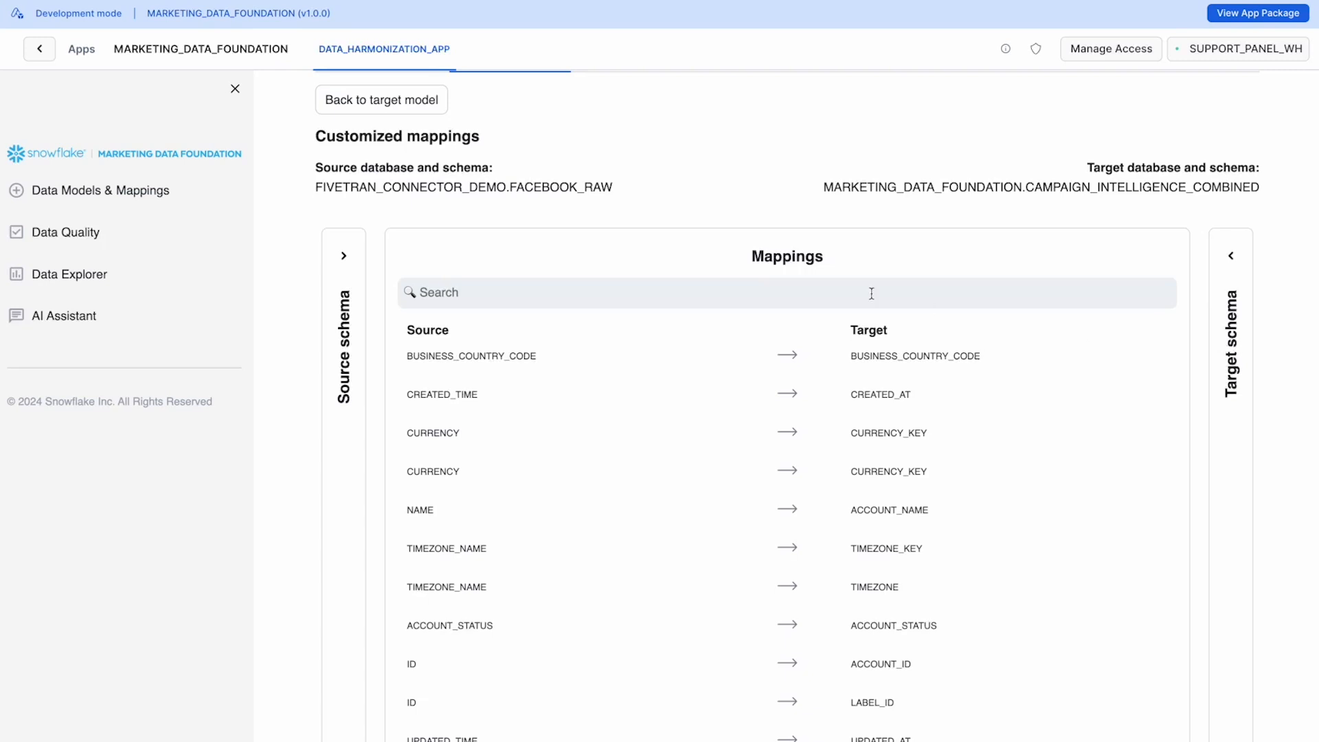
left_click(344, 258)
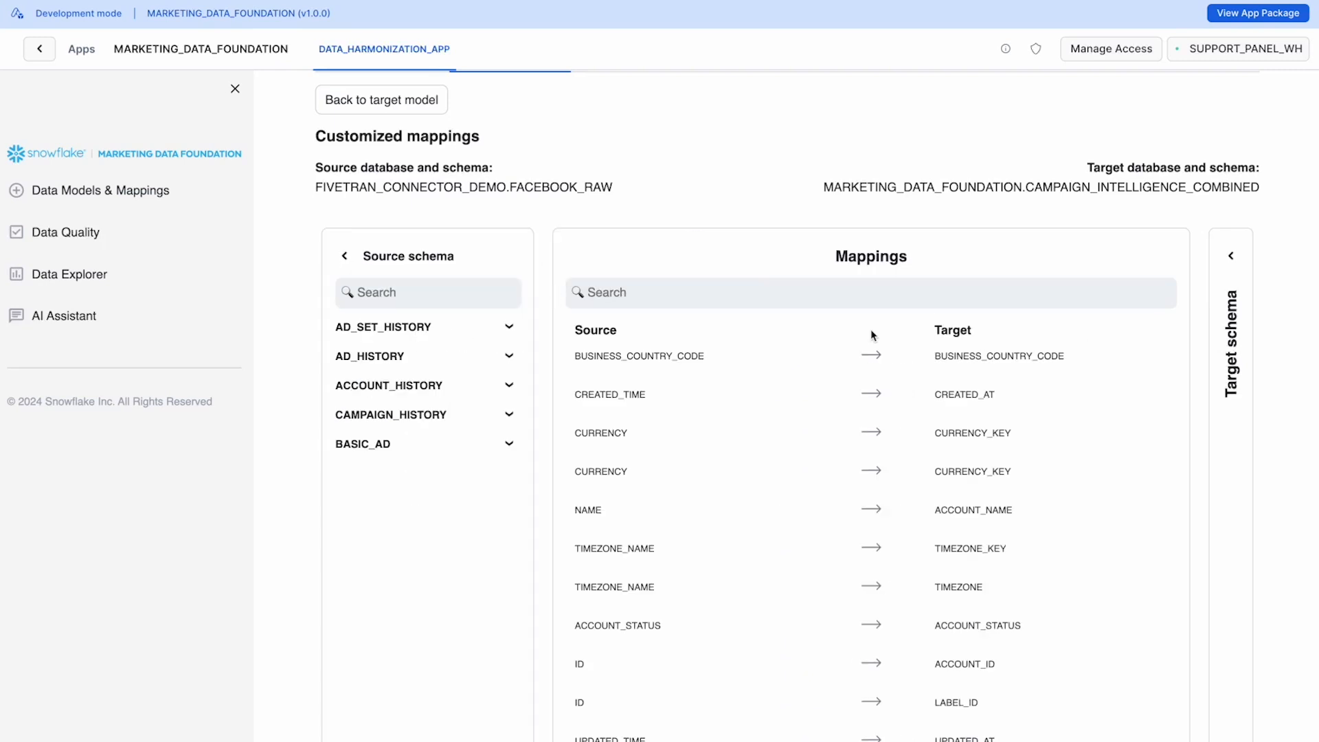
left_click(1228, 257)
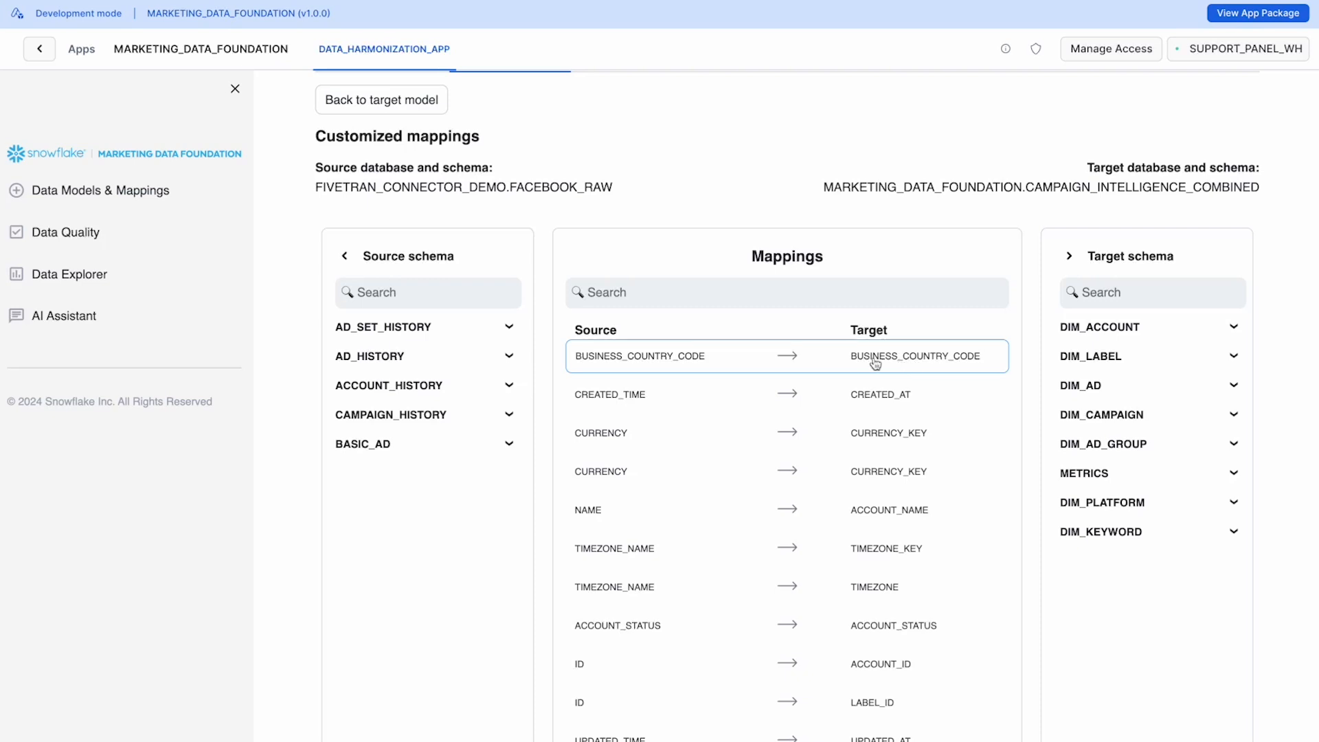
Step: Inspect the source-to-target mappings, including BUSINESS_COUNTRY_CODE and CREATED_TIME, and apply the complete Facebook mapping
left_click(739, 369)
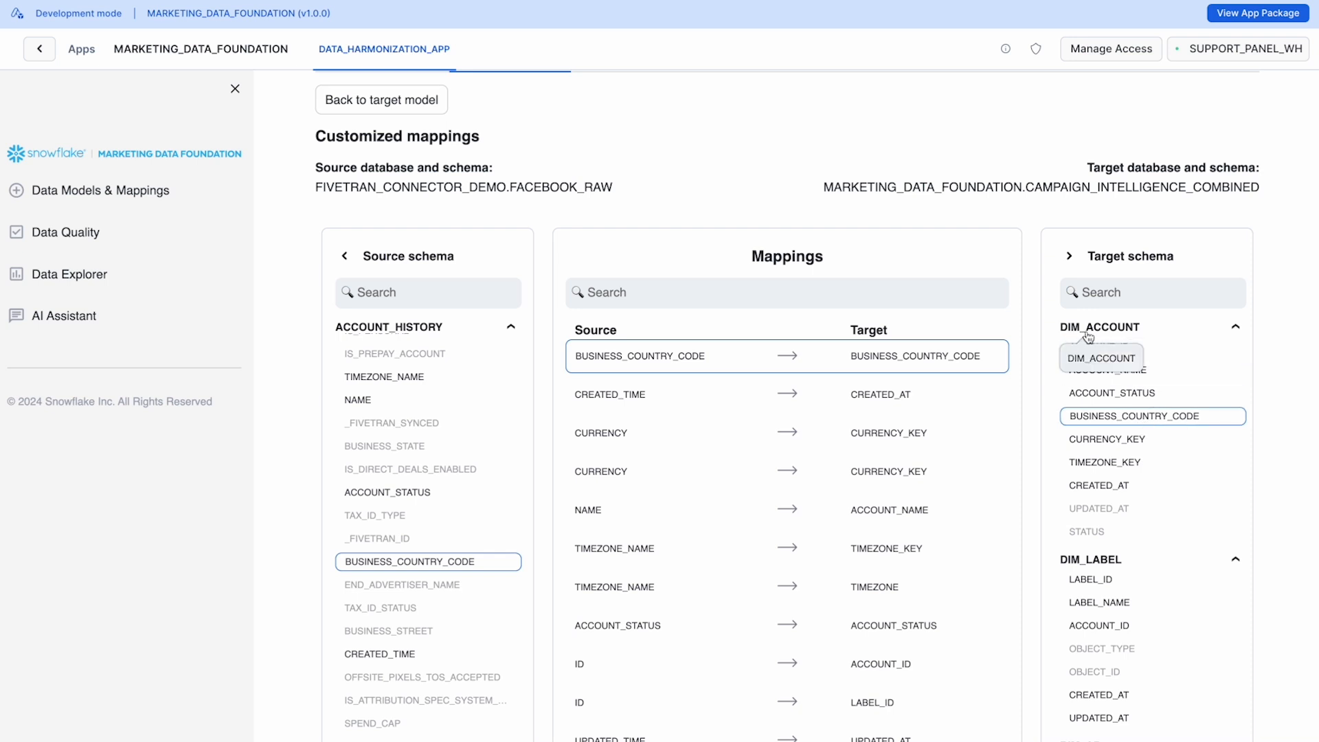
left_click(599, 404)
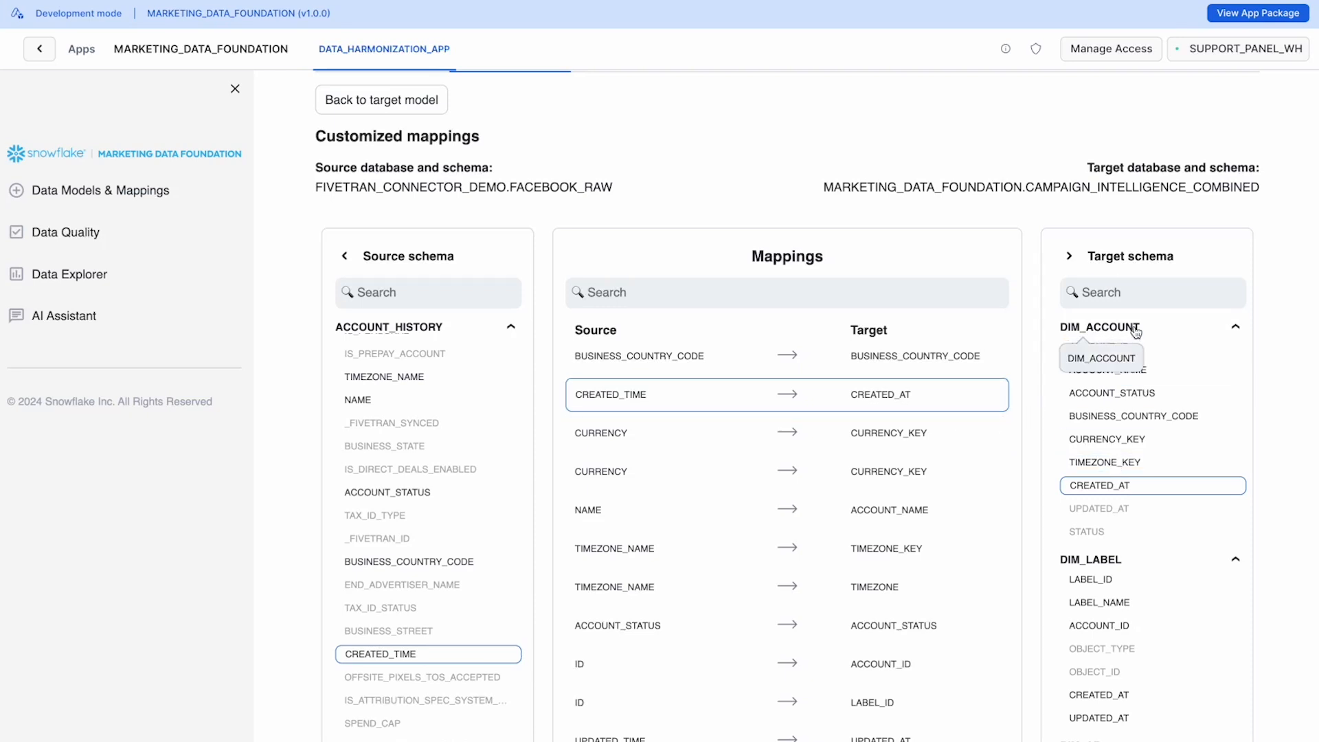
scroll(753, 395, "down", 2)
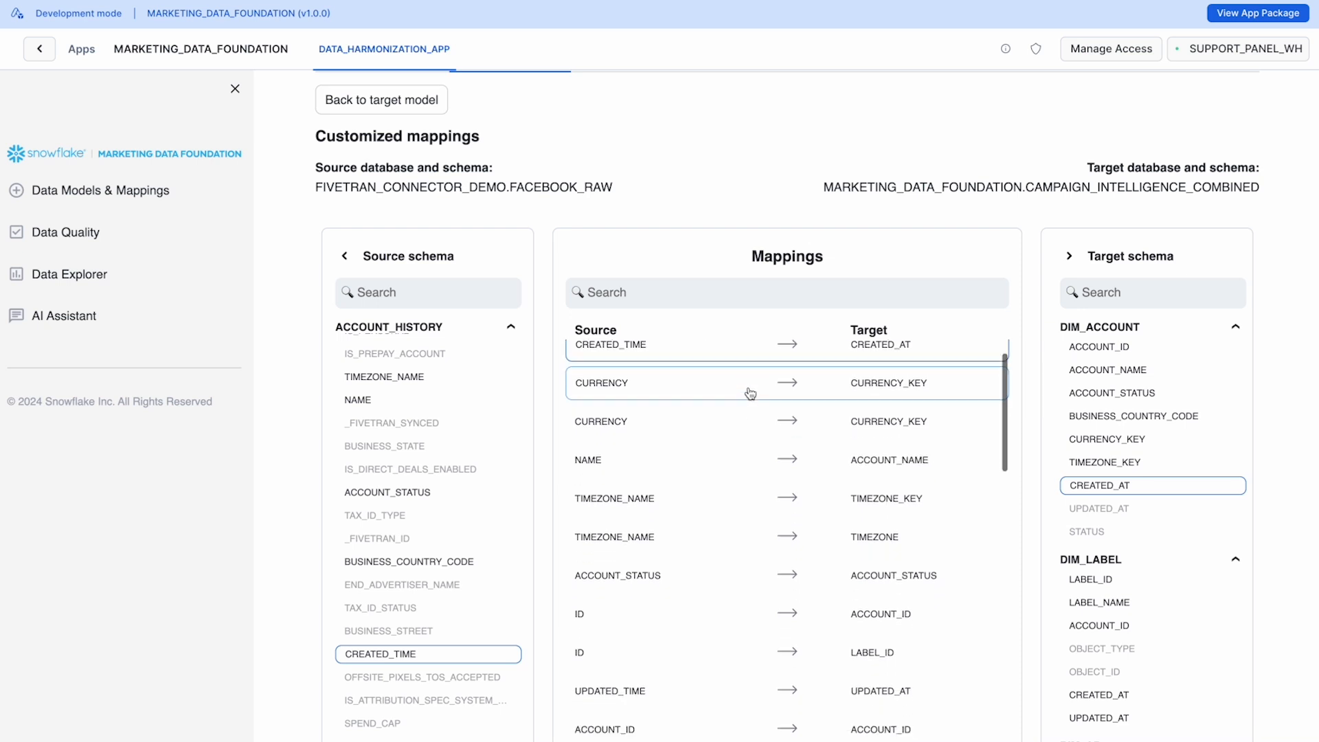
scroll(753, 400, "down", 3)
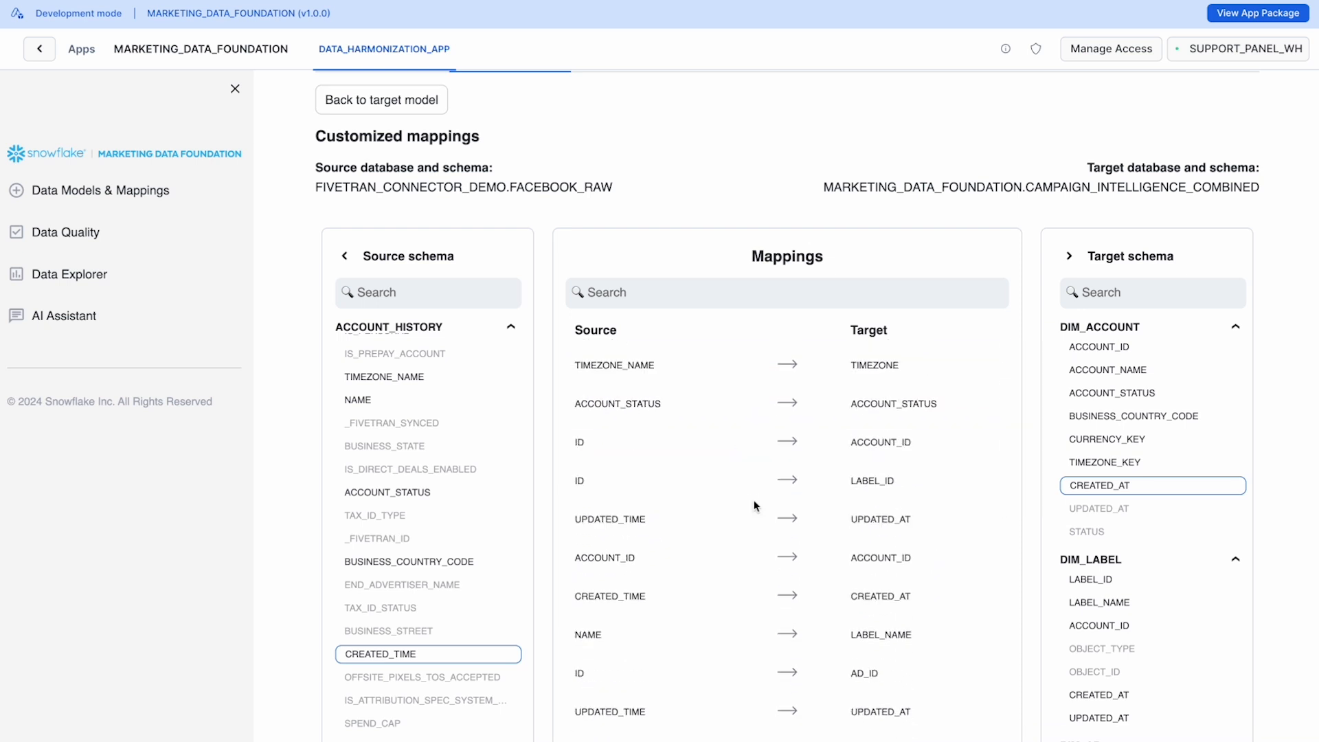
scroll(756, 510, "down", 6)
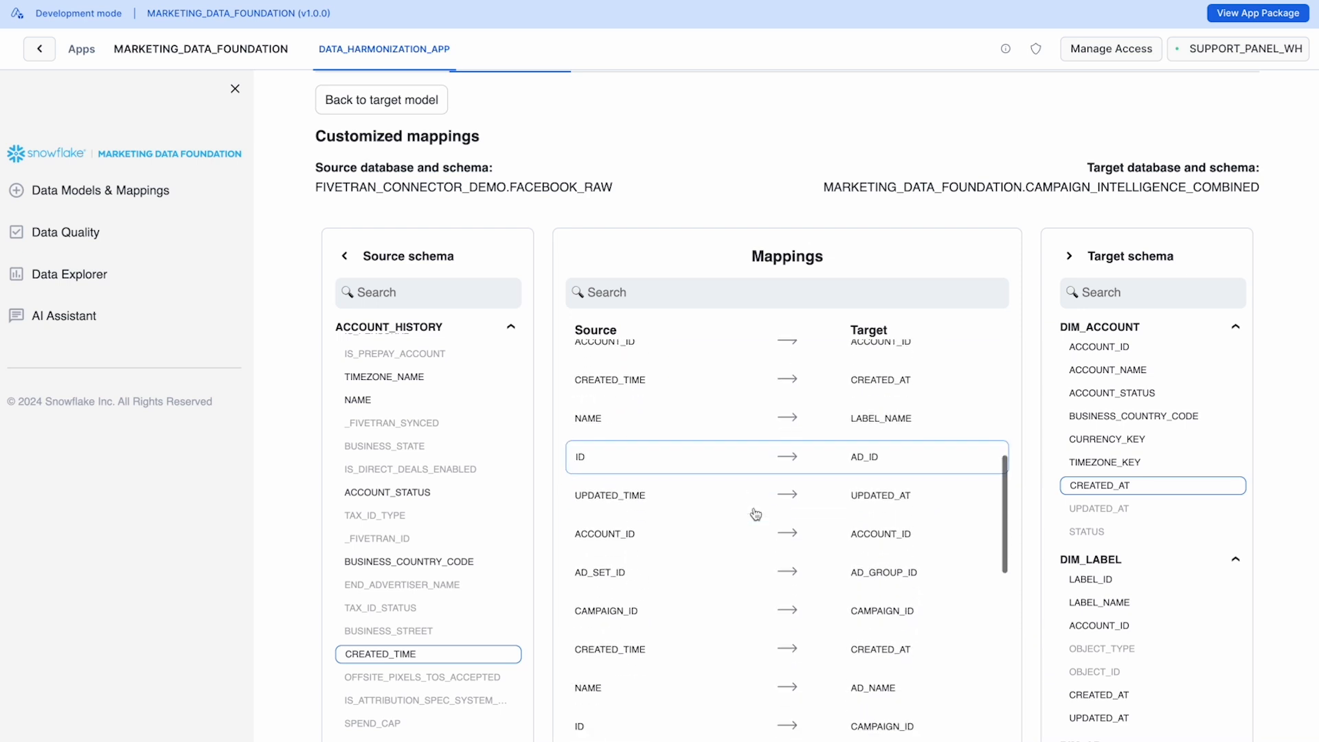
scroll(755, 514, "down", 4)
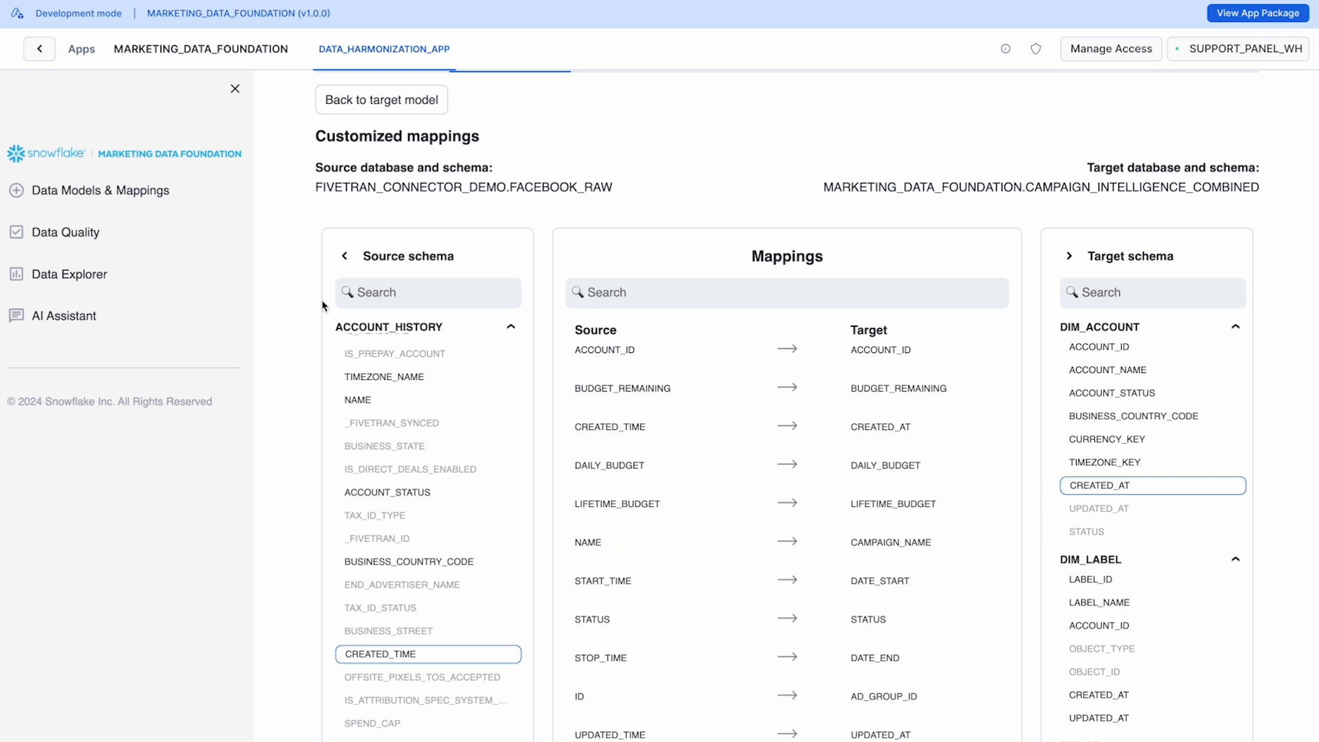
scroll(1099, 481, "down", 12)
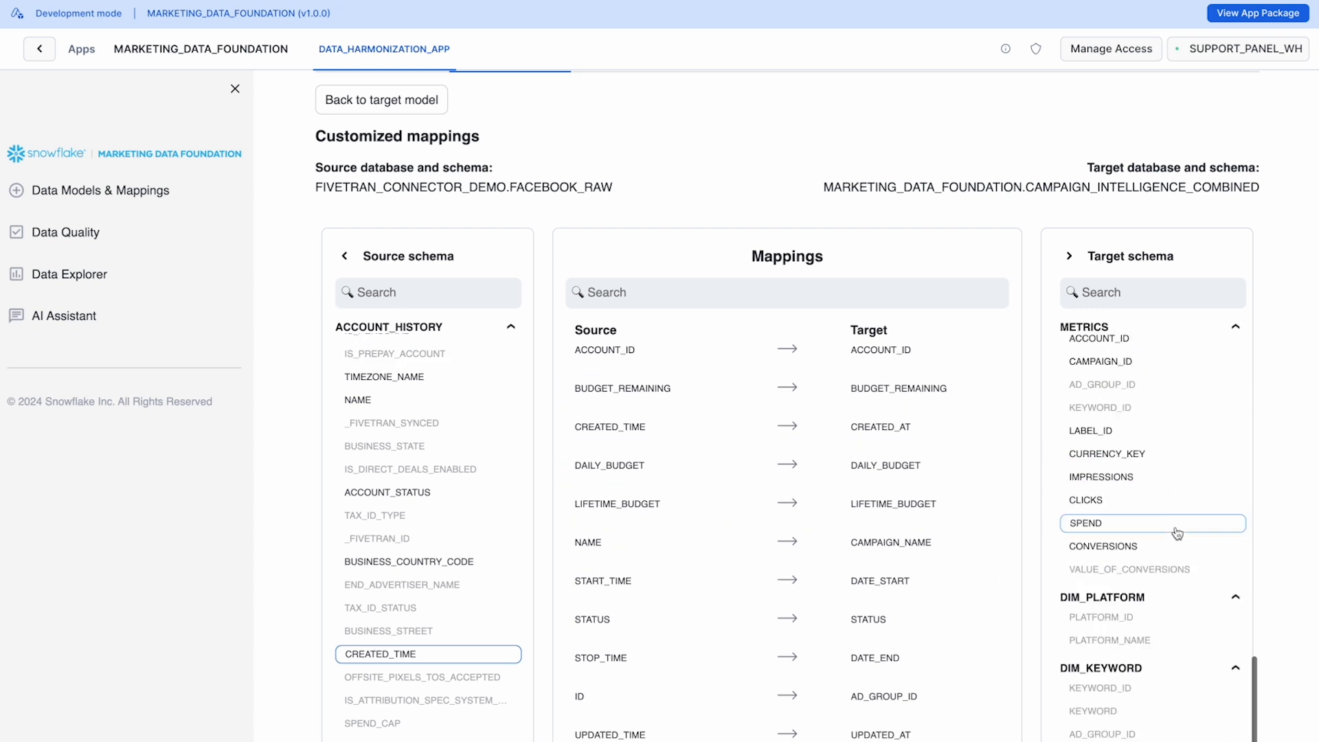
scroll(1169, 571, "down", 3)
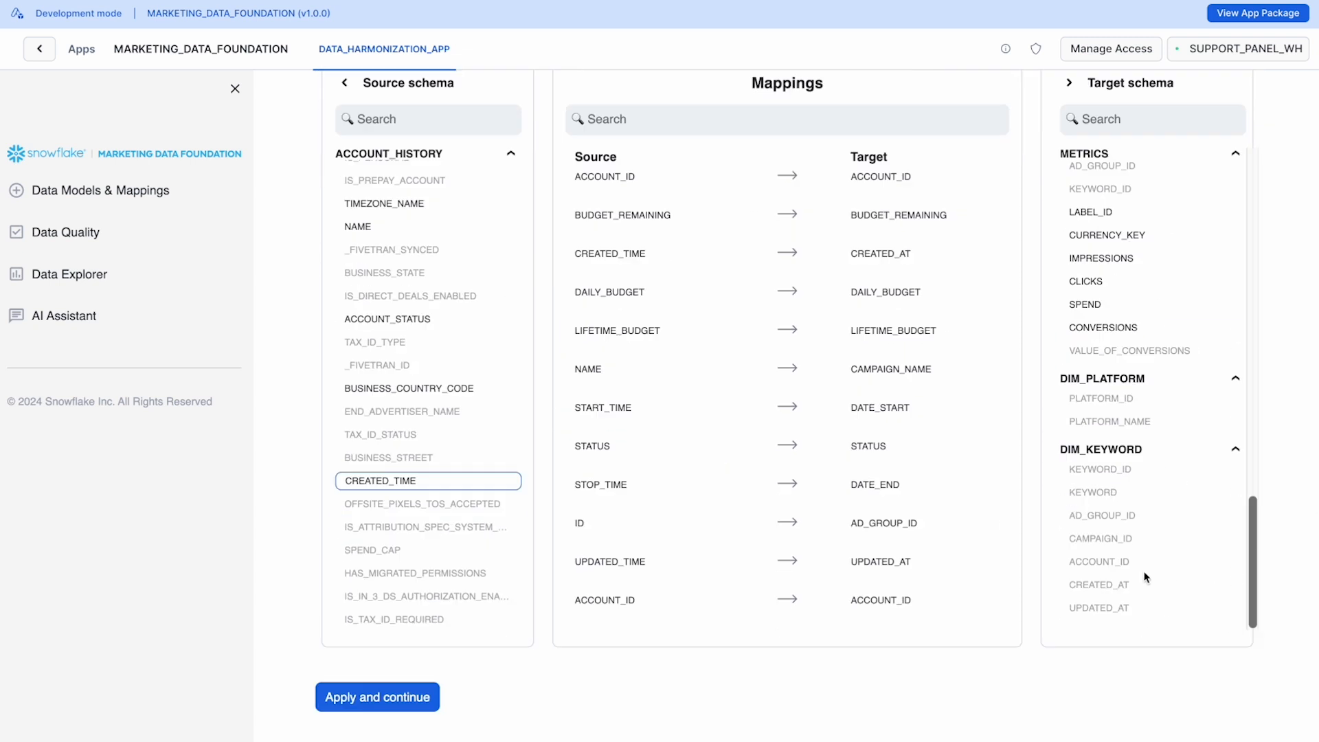
left_click(378, 699)
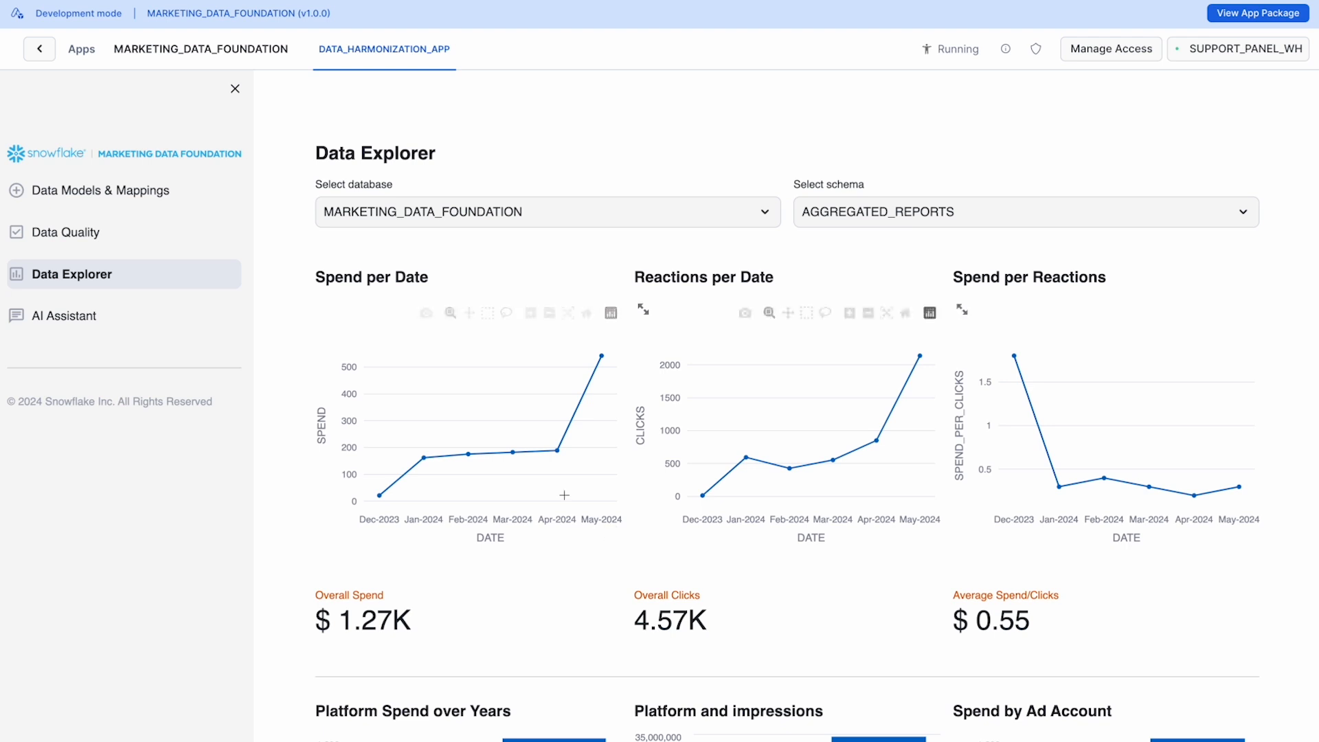
Step: Examine the Data Explorer's spend, reaction and platform charts and its top-five campaign and ad group tables for the AGGREGATED_REPORTS schema
scroll(501, 456, "down", 2)
scroll(529, 447, "up", 2)
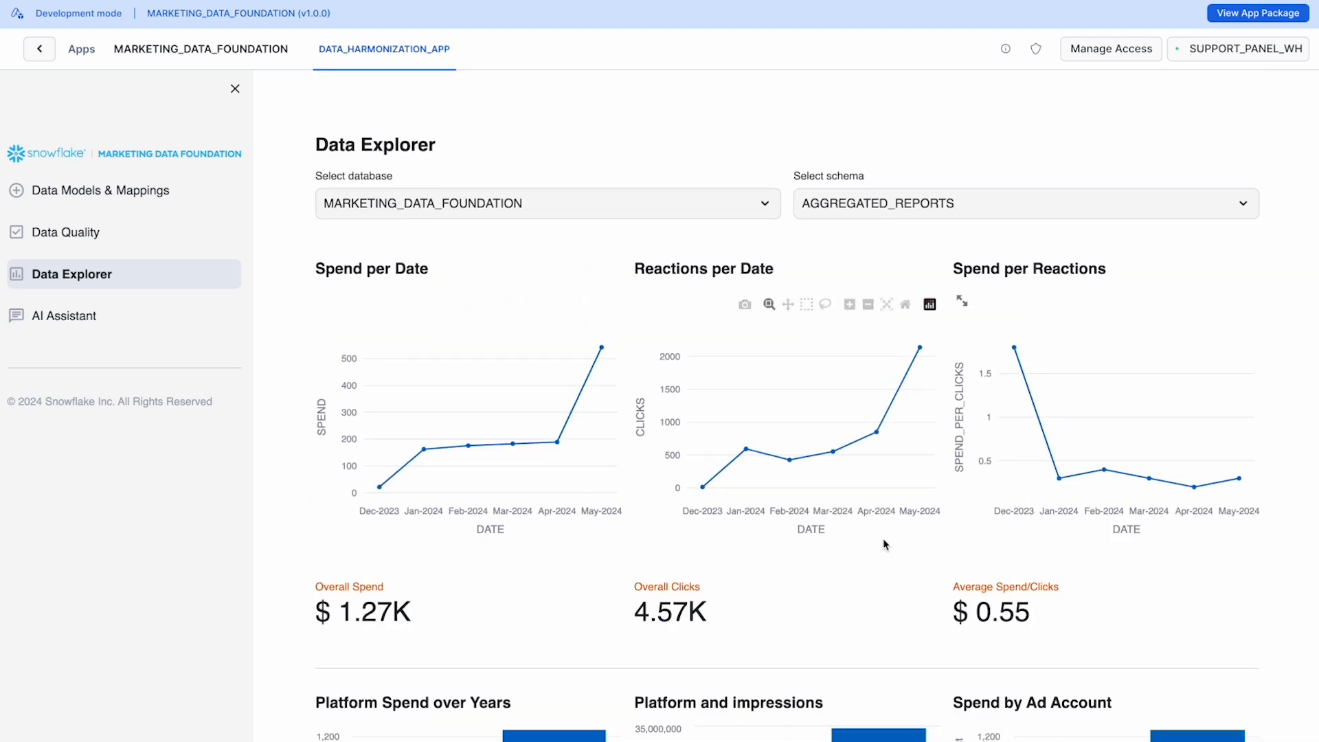
scroll(884, 538, "down", 8)
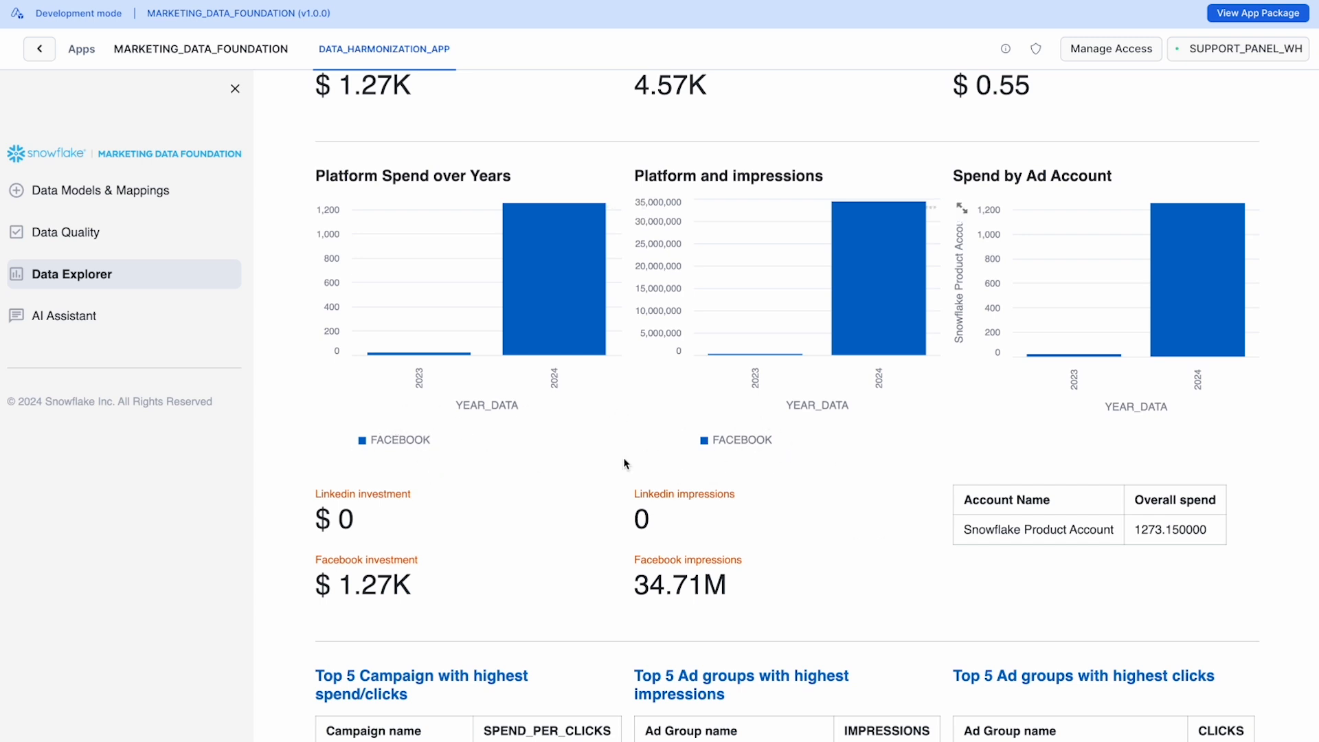
scroll(1001, 472, "down", 3)
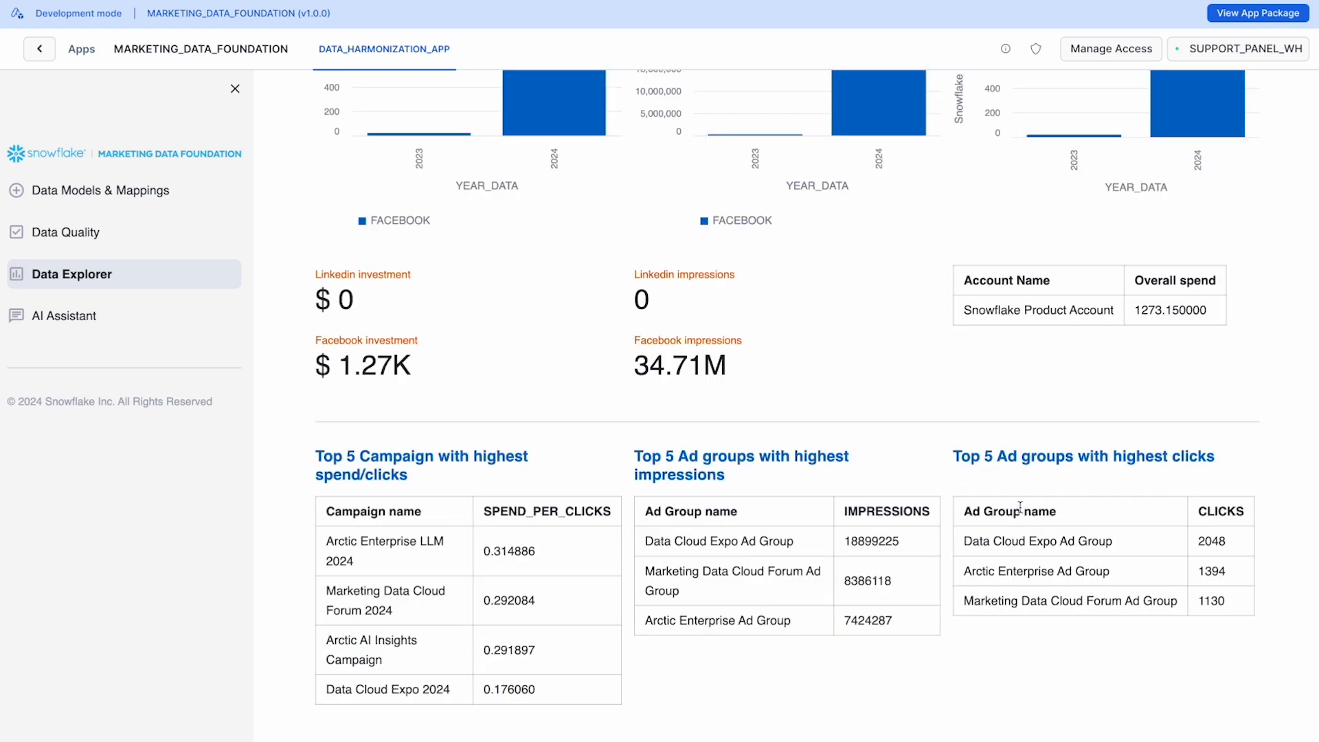
scroll(908, 471, "up", 3)
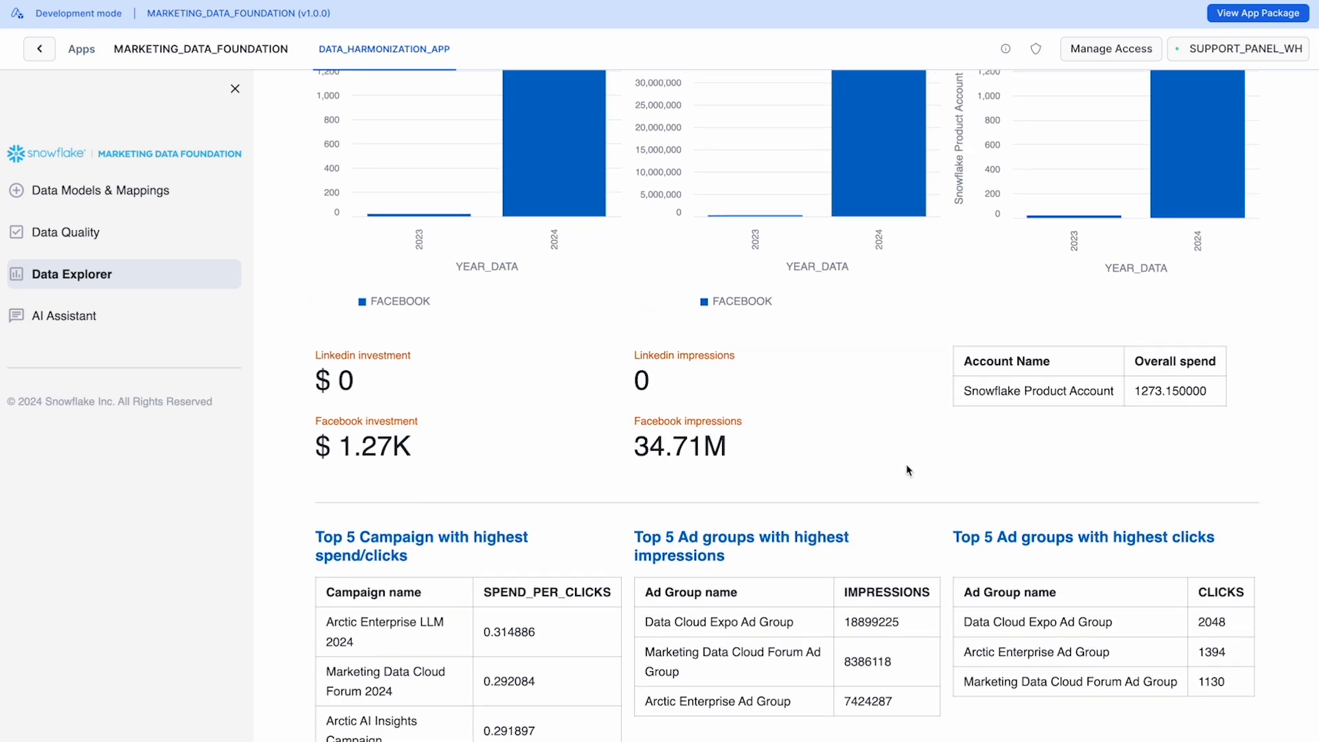
scroll(908, 471, "up", 8)
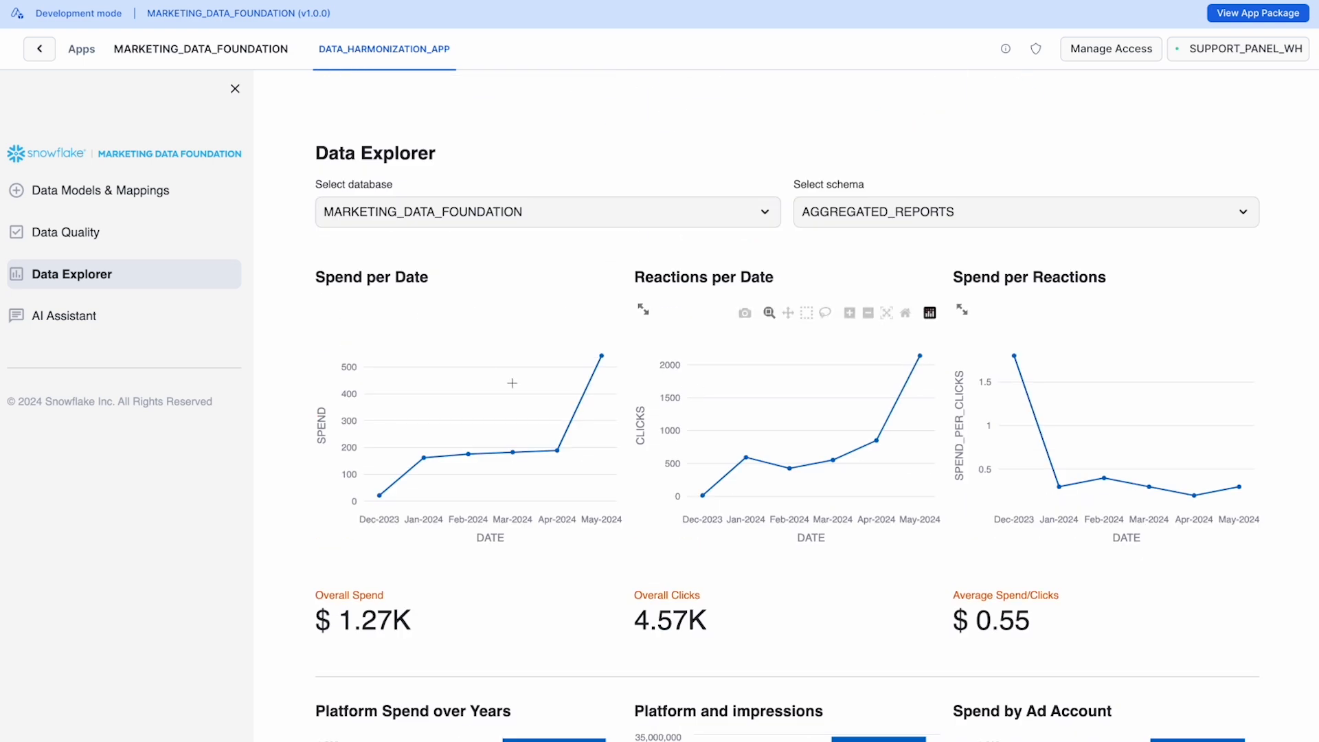
Step: Return to the data models and start adding a LinkedIn source that links data already in Snowflake
left_click(143, 197)
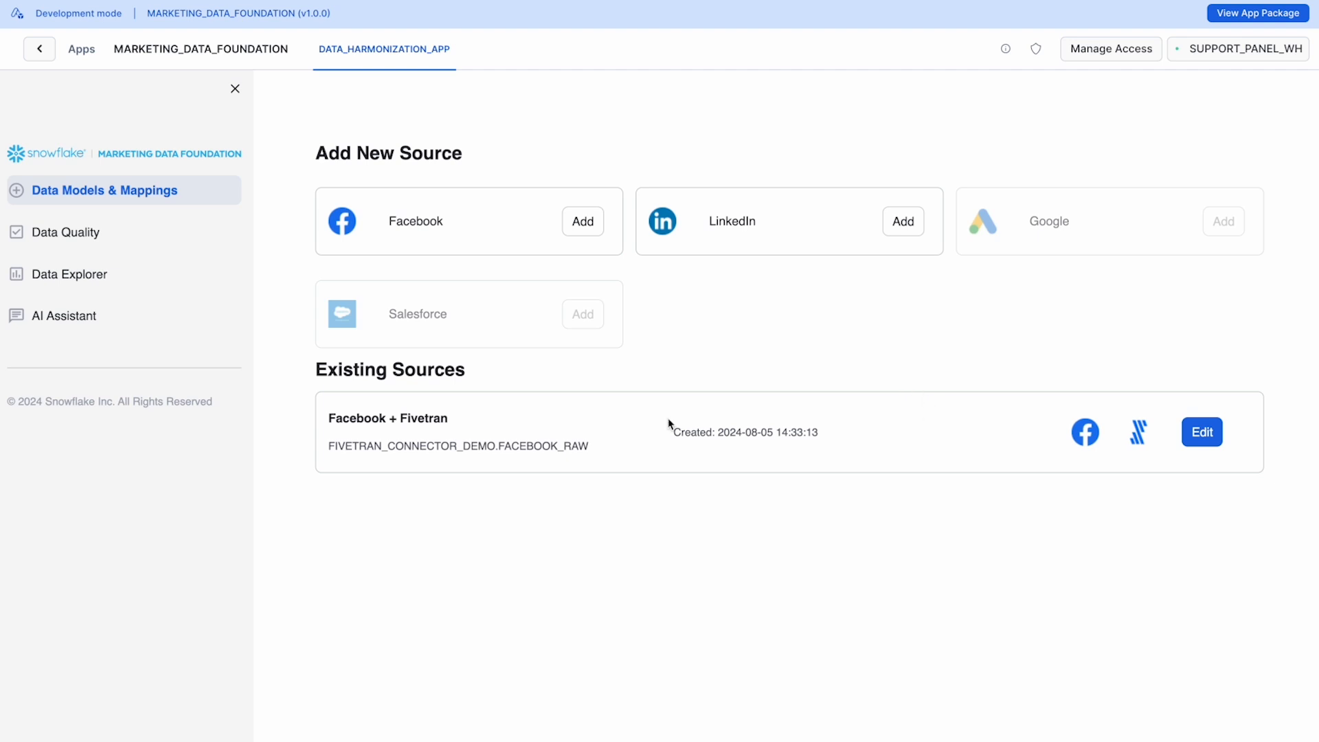
left_click_drag(709, 225, 765, 224)
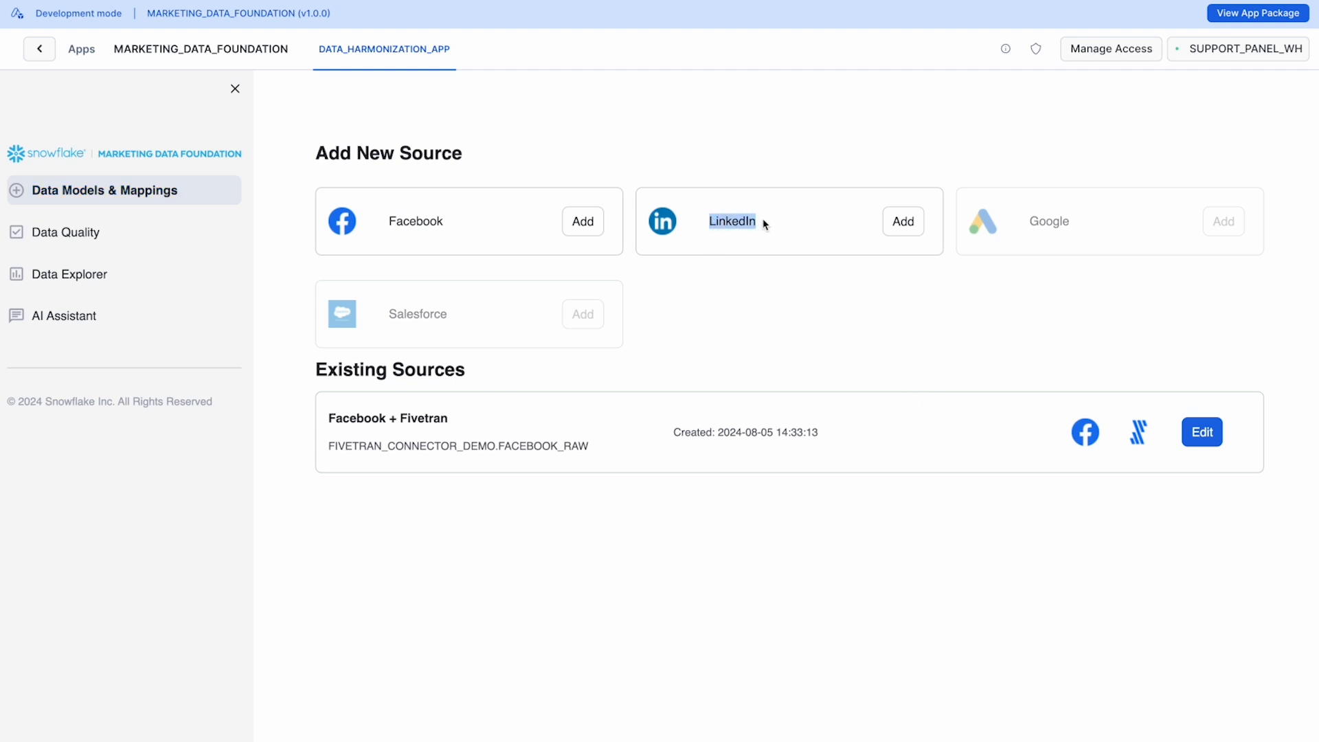
left_click(904, 226)
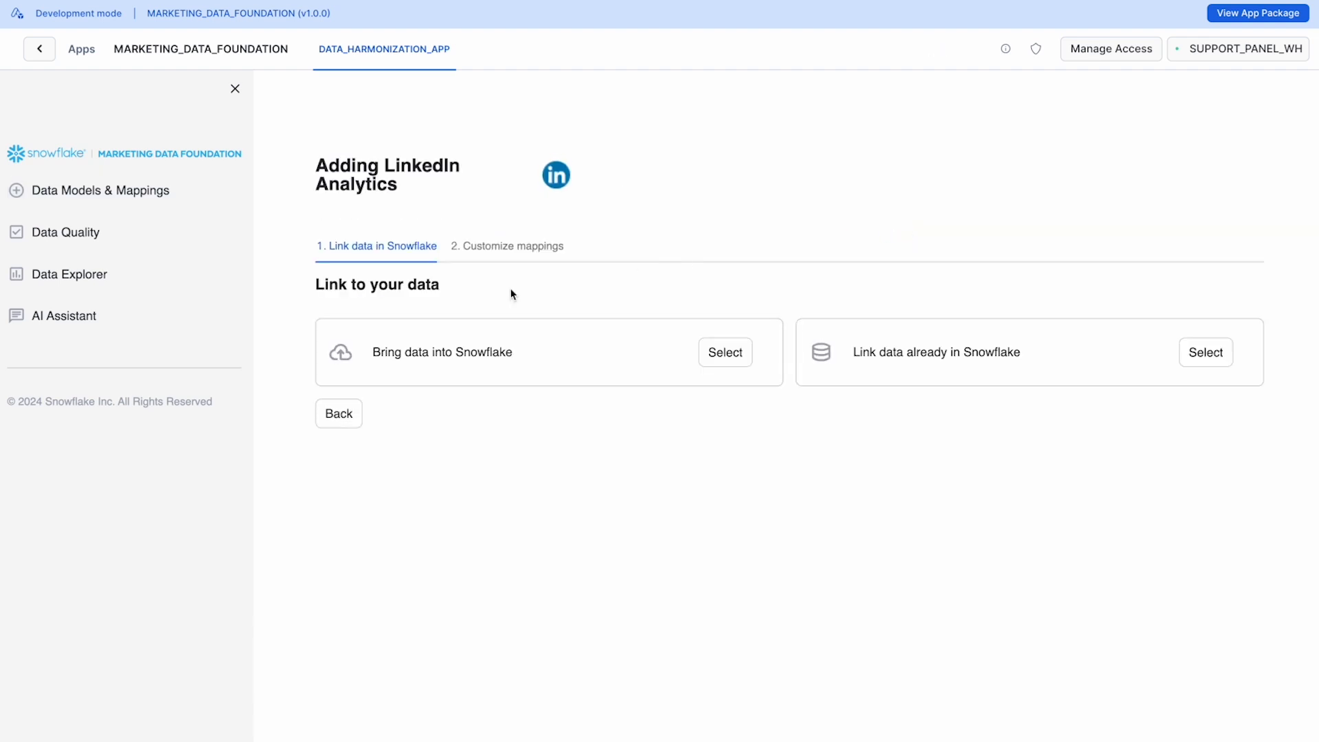
left_click_drag(373, 352, 513, 352)
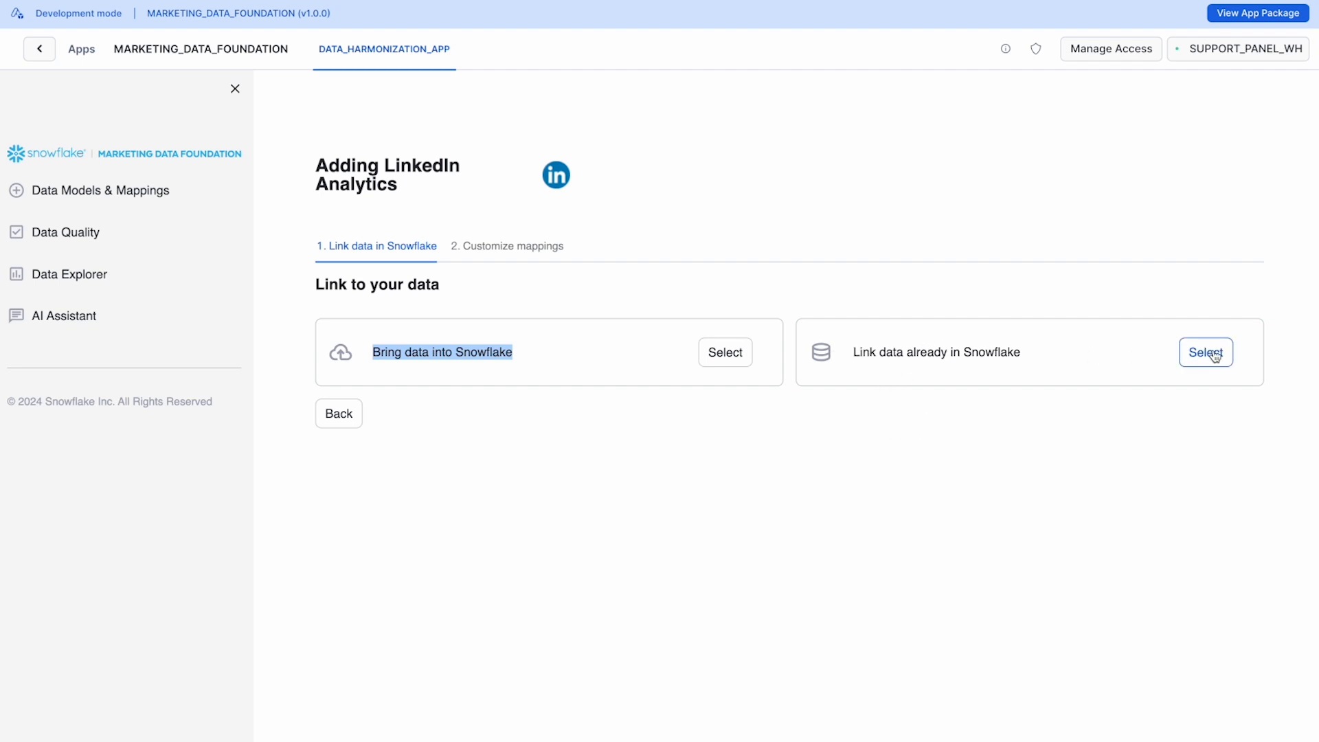
left_click(901, 357)
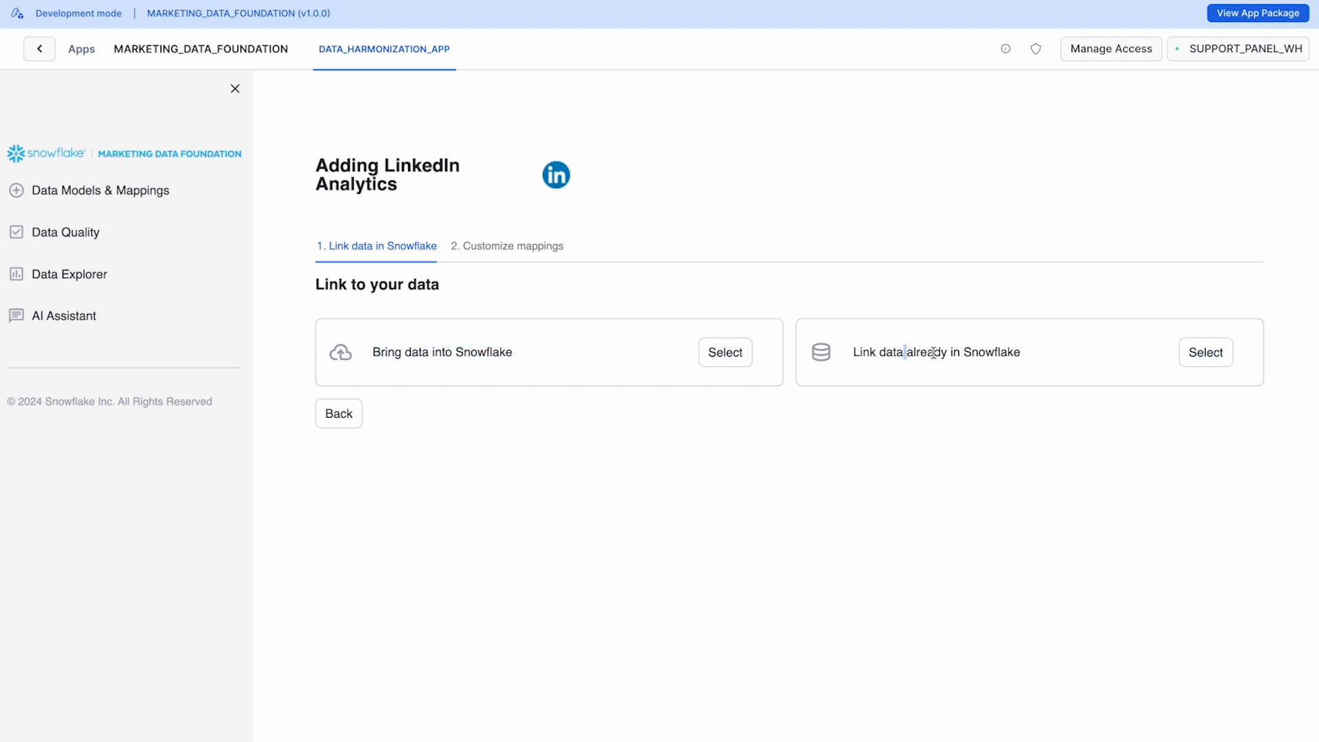
double_click(933, 353)
left_click(1206, 357)
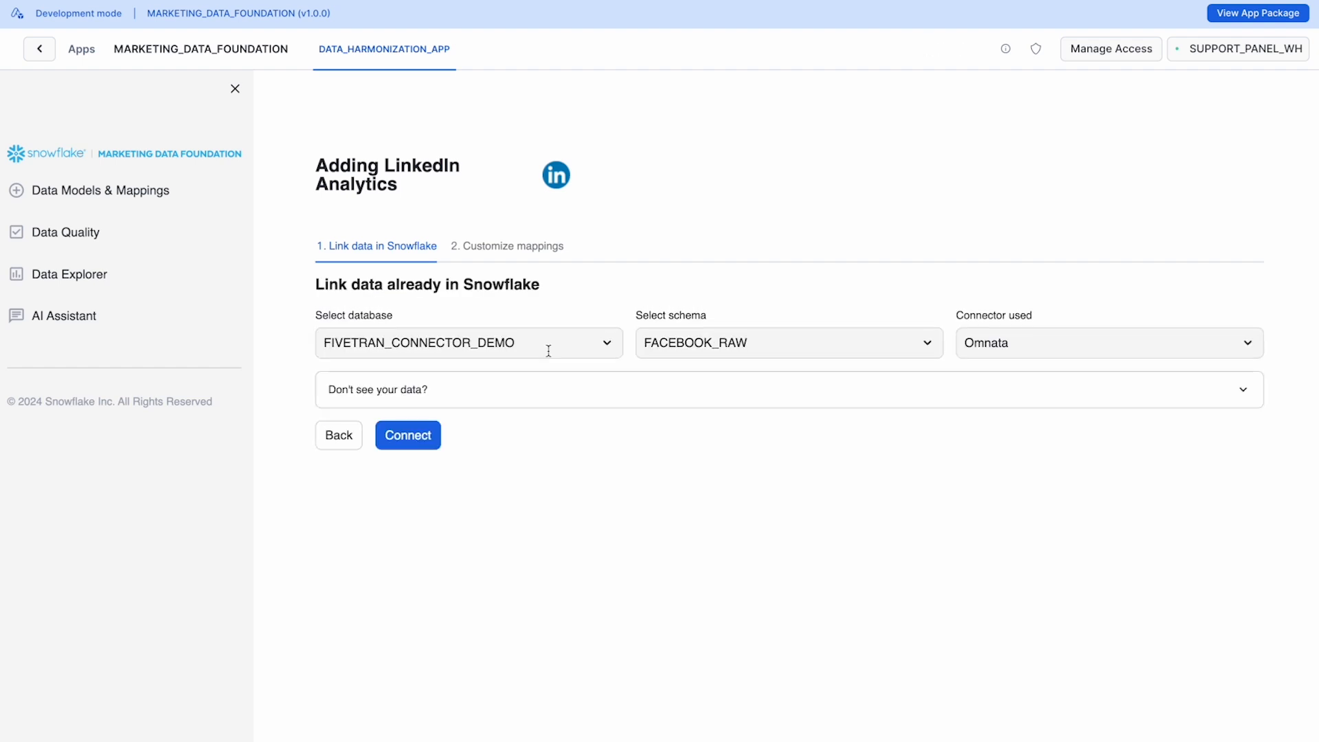
Step: Connect the LinkedIn source to the OMNATA_CONNECTOR_DEMO database and its LINKEDIN_RAW schema, using the Omnata connector
left_click(389, 348)
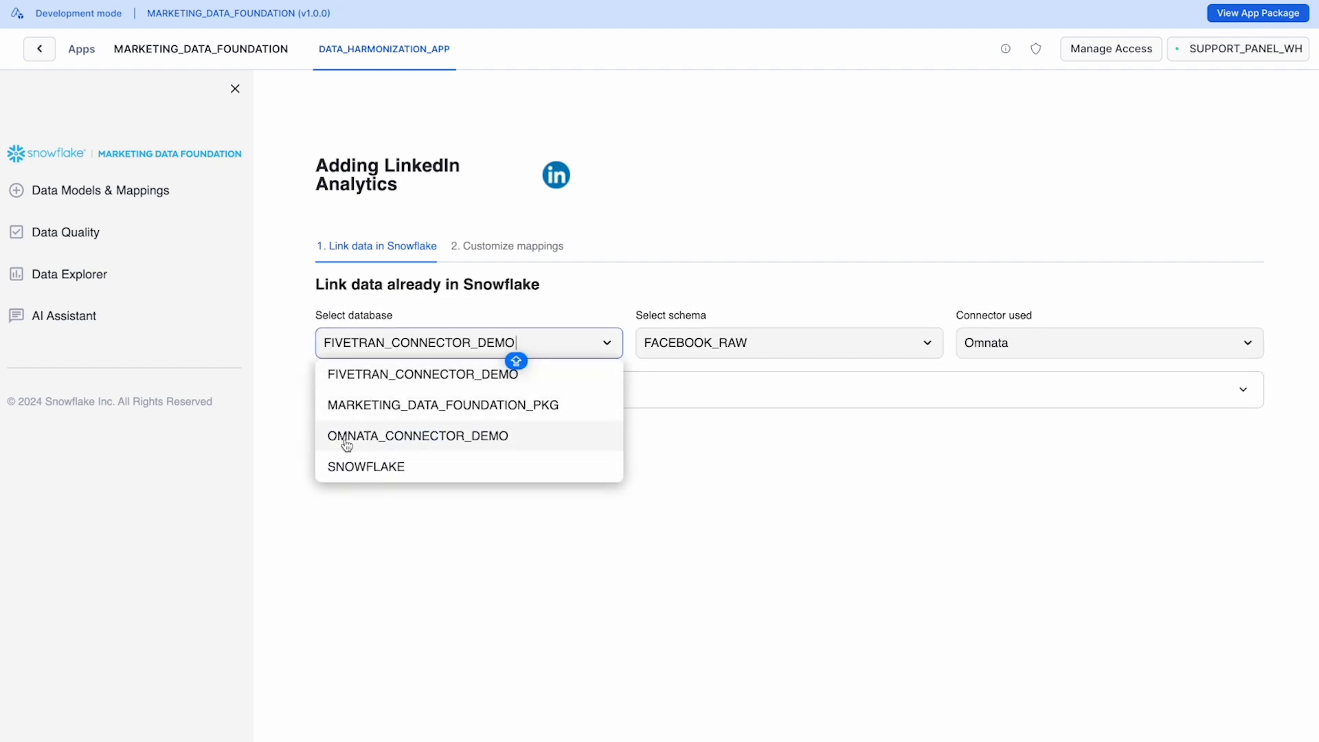
left_click(487, 440)
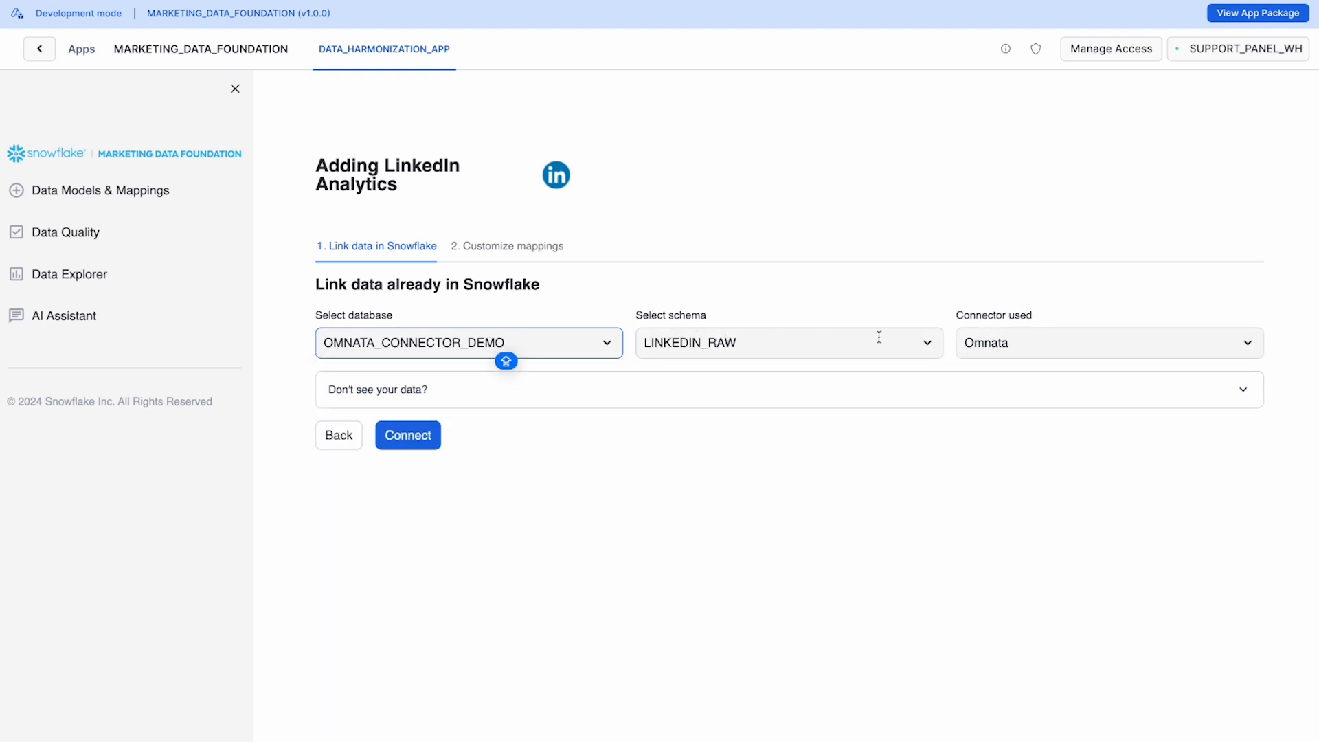
left_click(430, 447)
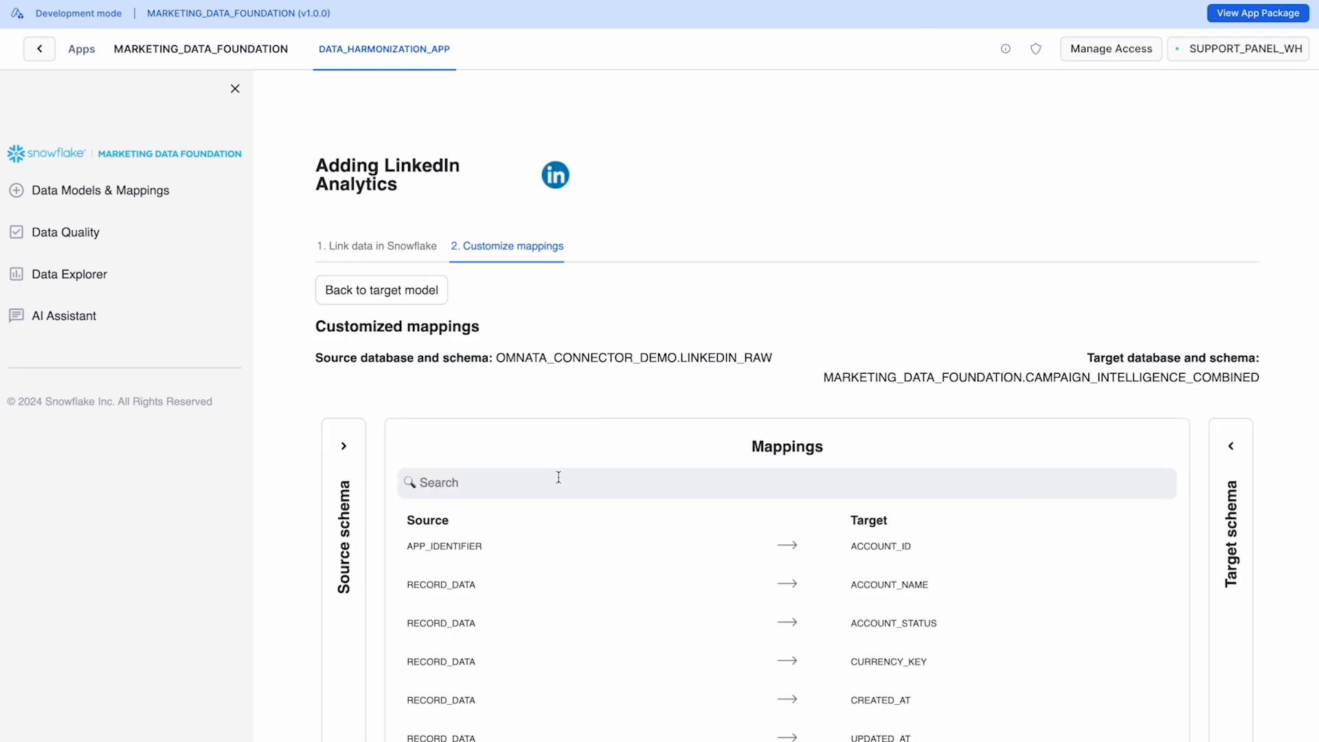
Step: Expand the LinkedIn source and target schemas, inspect the APP_IDENTIFIER to ACCOUNT_ID mapping, and apply the complete mapping
scroll(557, 474, "down", 1)
left_click(345, 355)
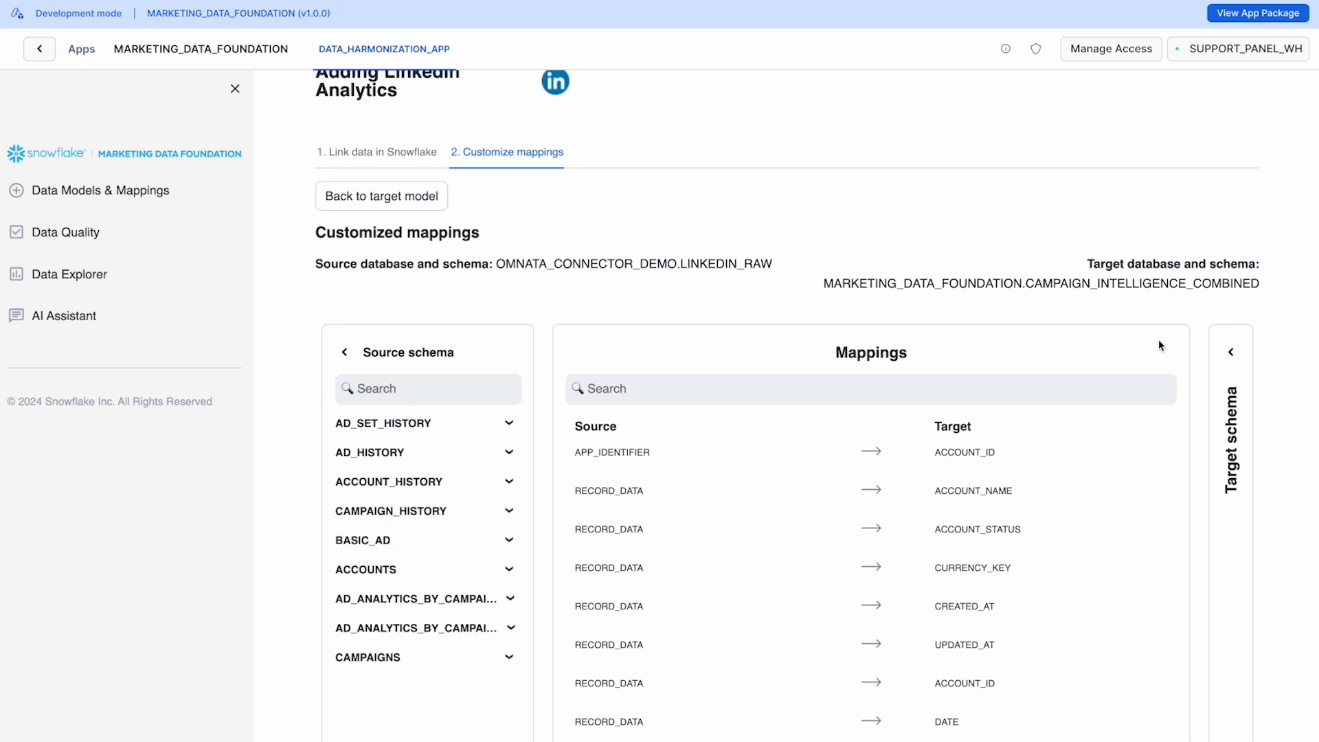
left_click(1230, 351)
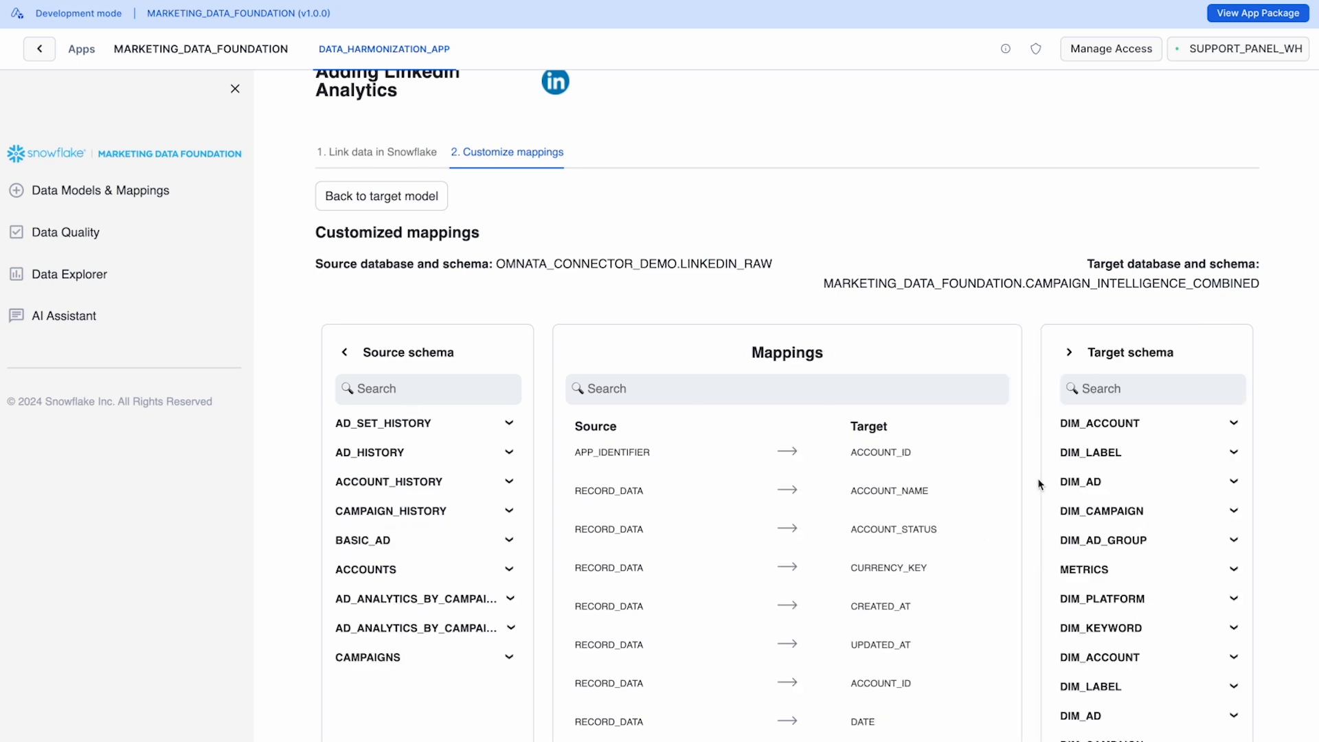
left_click(712, 464)
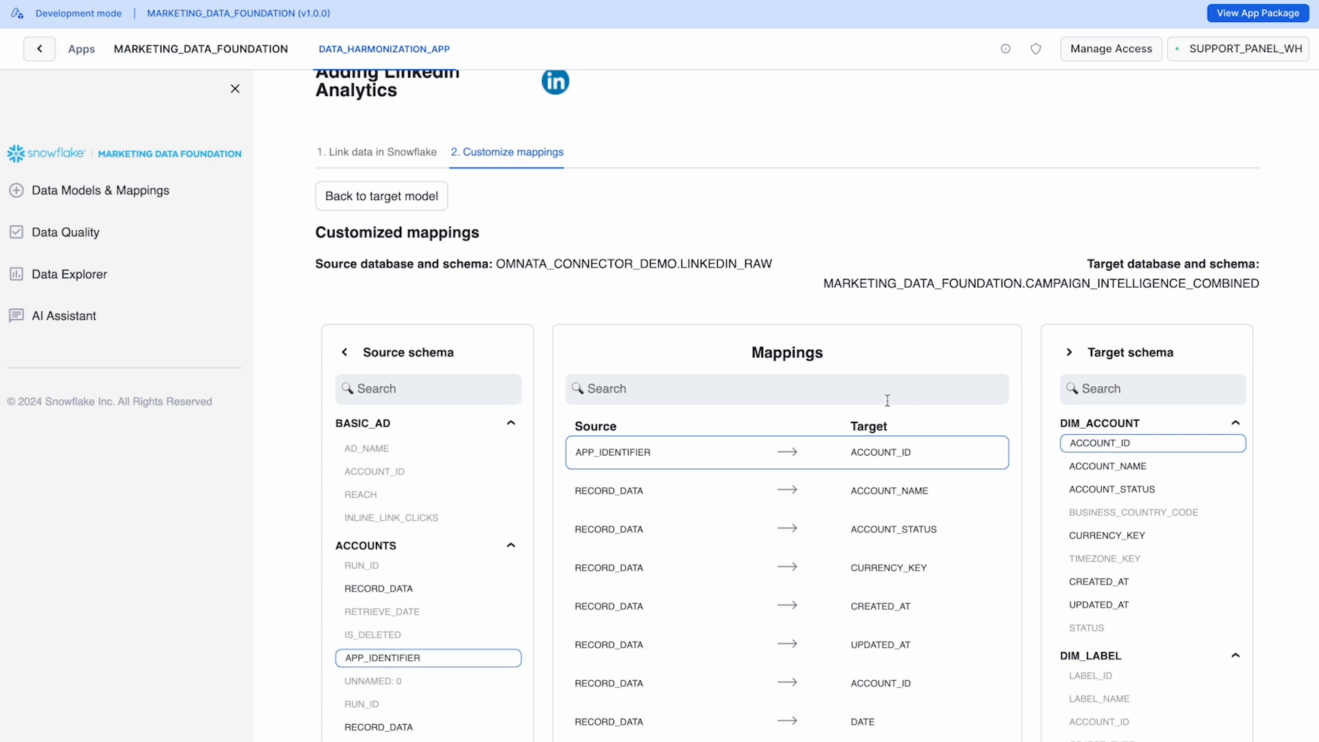
scroll(825, 412, "down", 10)
scroll(378, 495, "down", 3)
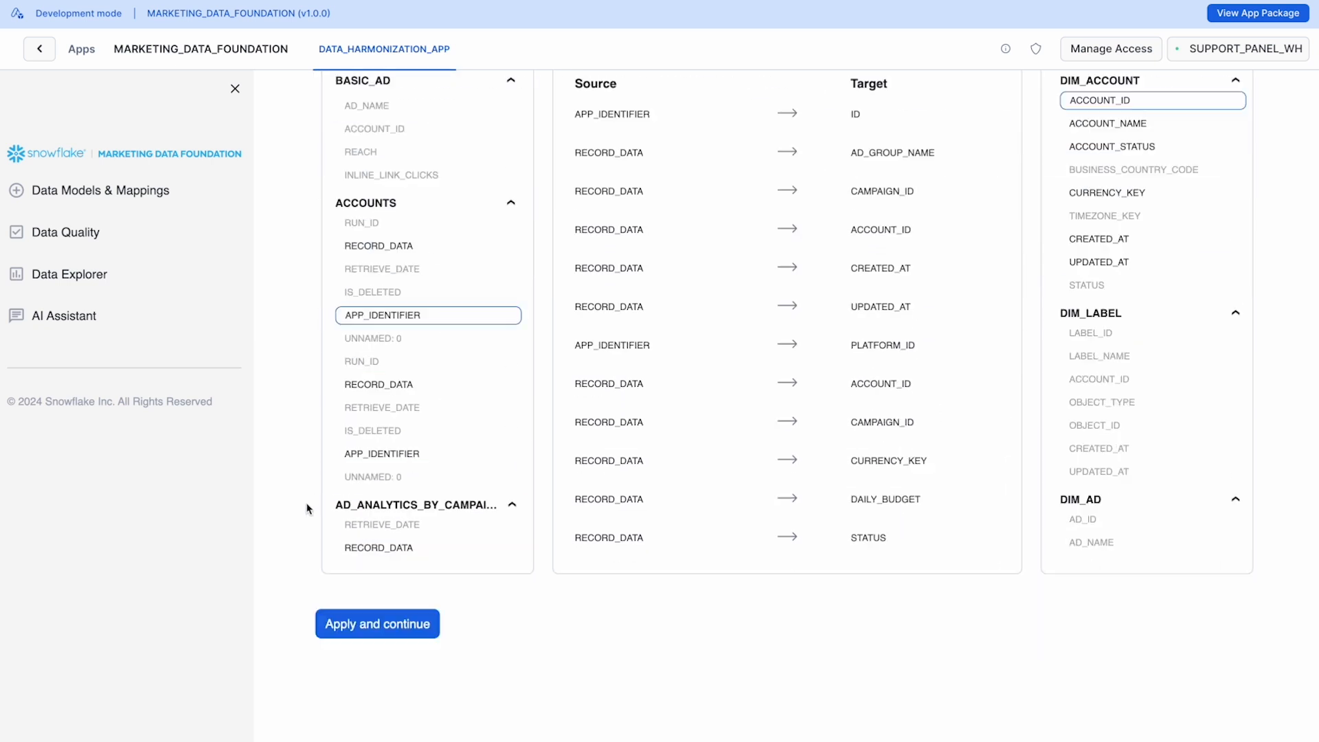
left_click(393, 627)
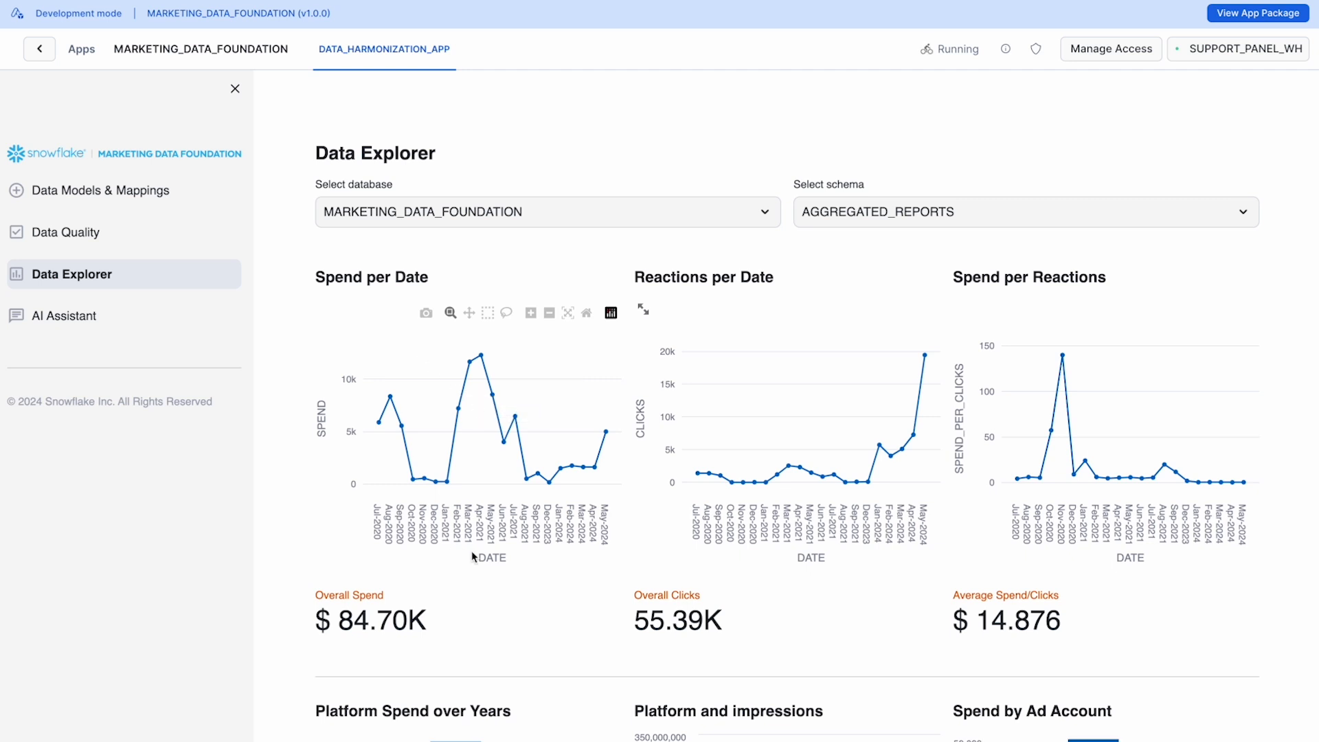
Step: Examine the combined Facebook and LinkedIn spend, click and impression reports, the ad account spend table and the top-five campaign and ad group tables
left_click_drag(291, 622, 1077, 629)
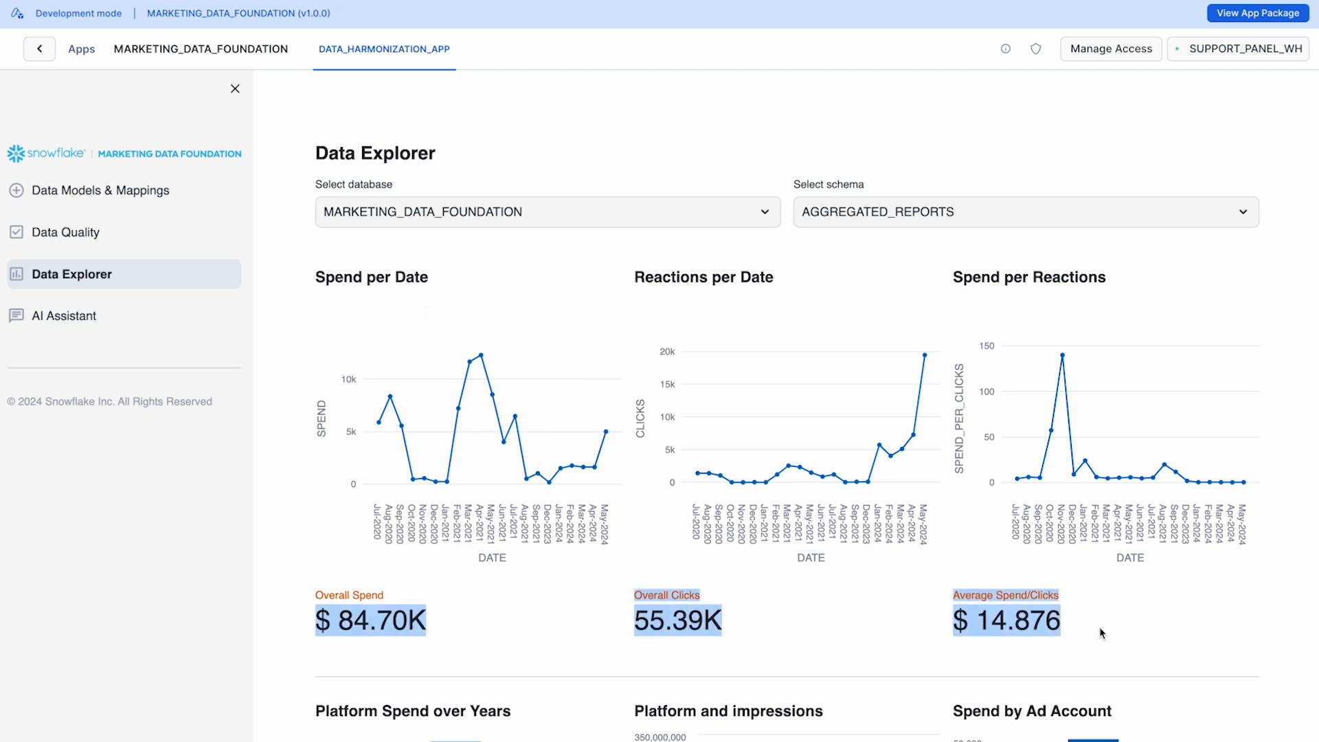
scroll(1106, 627, "down", 6)
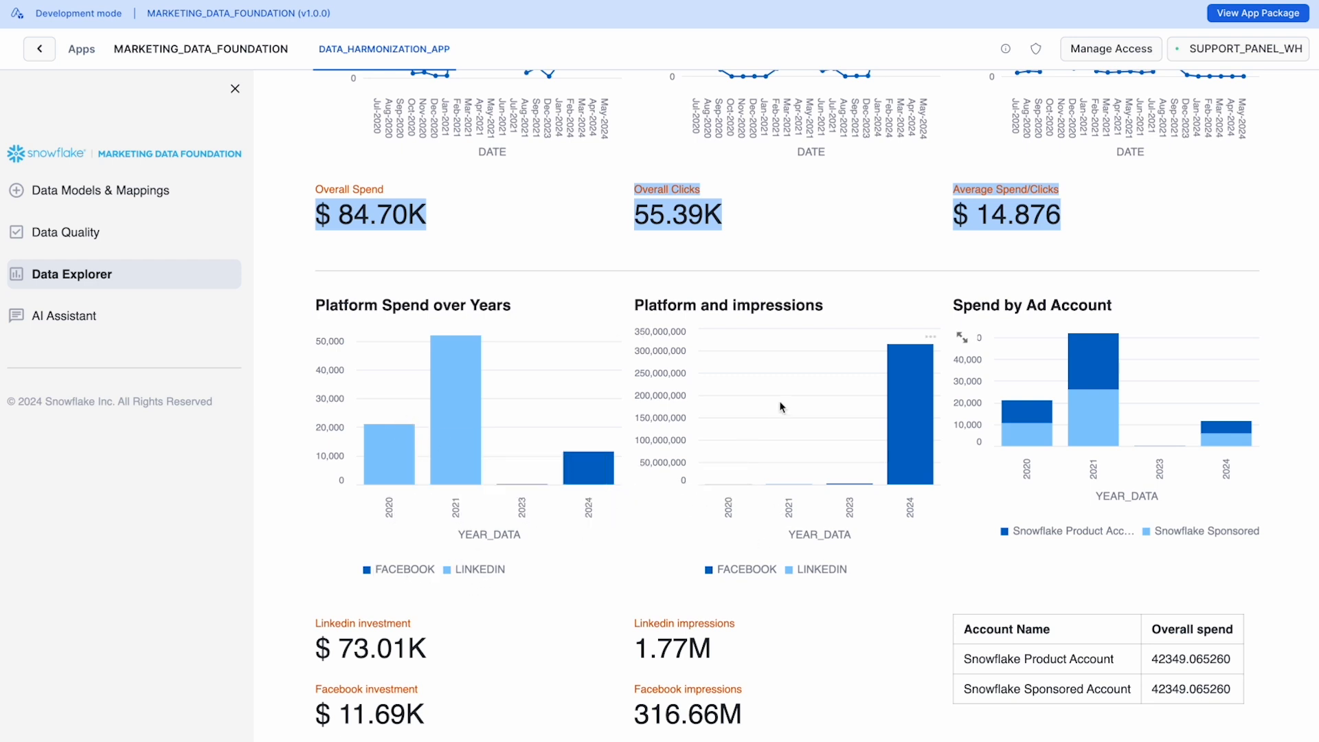
scroll(1108, 518, "down", 4)
scroll(969, 377, "up", 4)
scroll(924, 409, "down", 2)
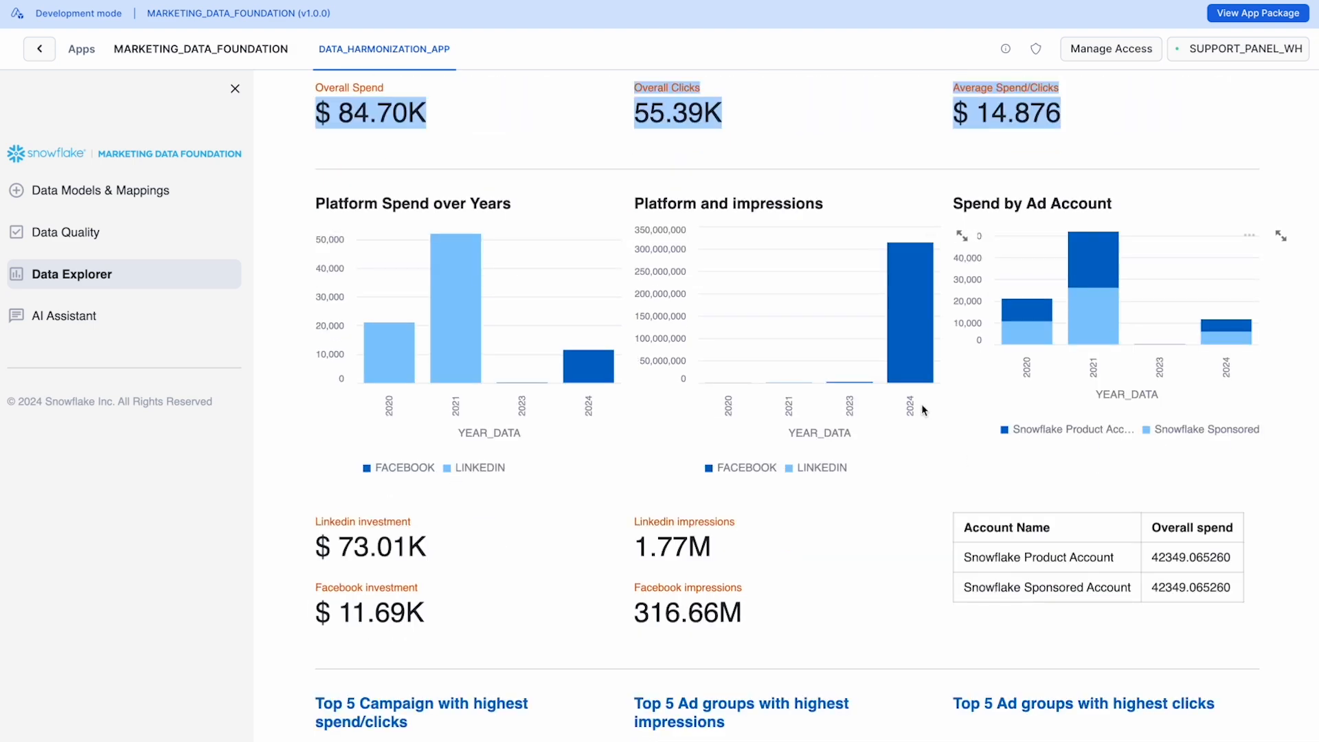
left_click(1041, 526)
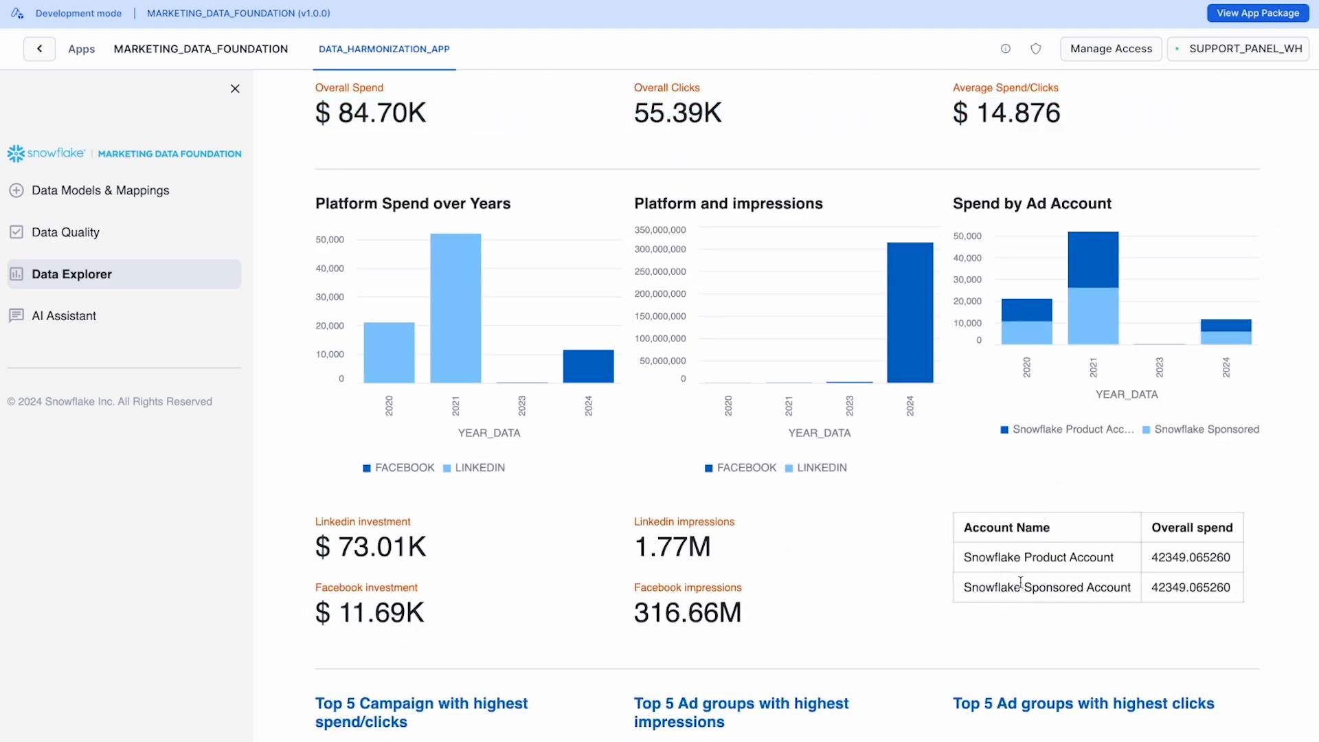
scroll(788, 587, "down", 4)
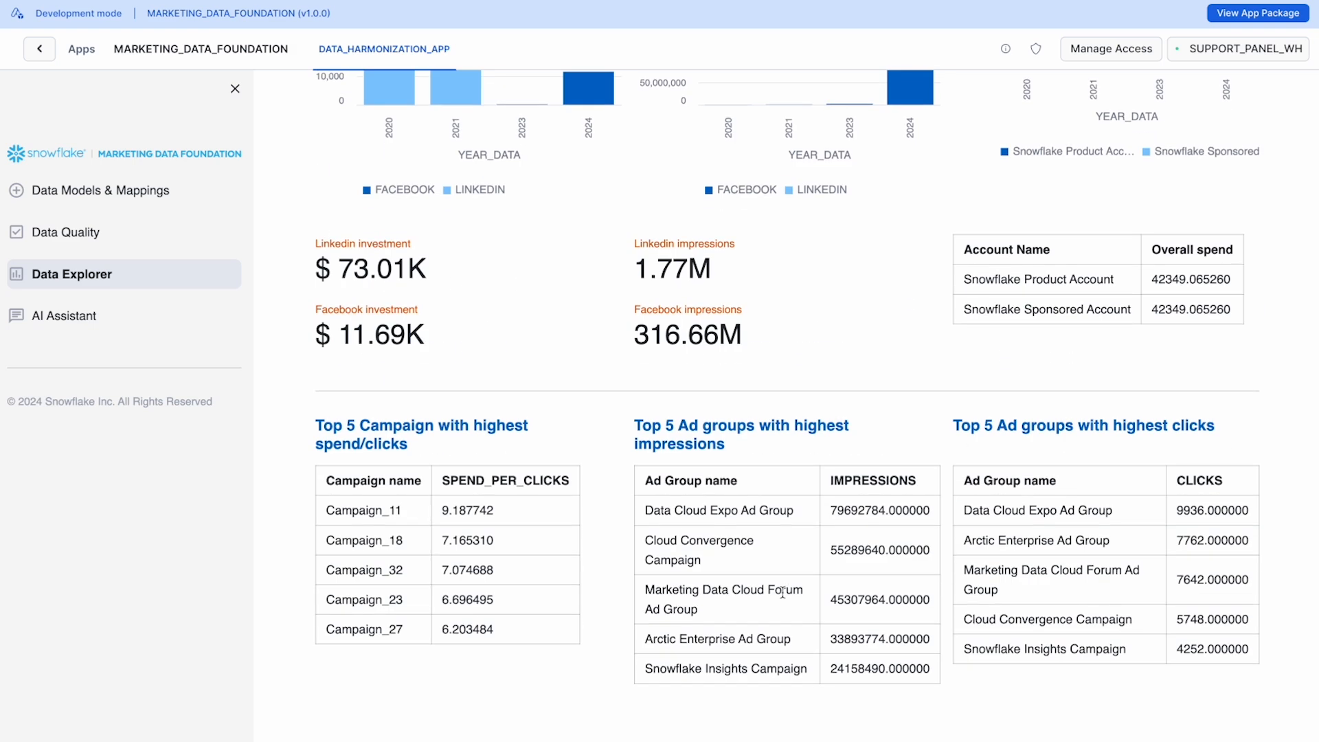
scroll(783, 591, "up", 8)
scroll(781, 599, "up", 3)
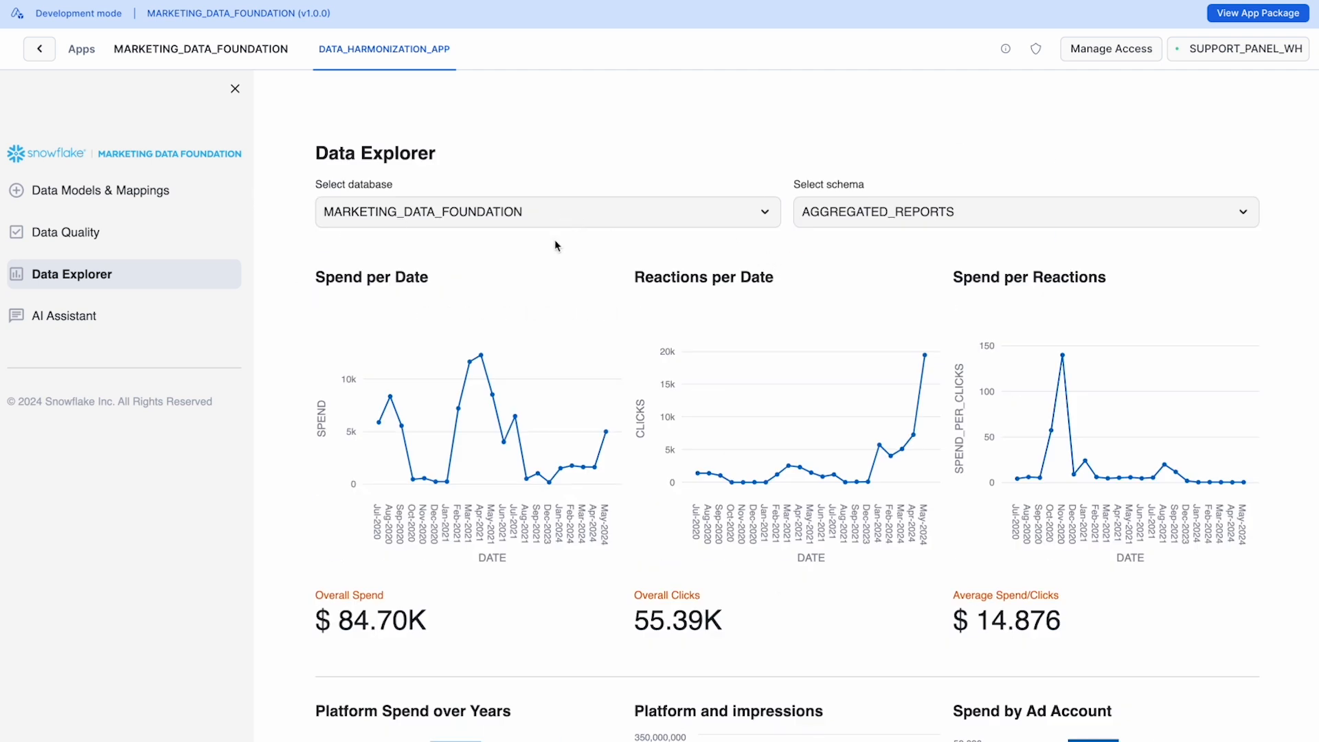
Step: Create a new AI assistant of the Marketing Data Engineering Assistant type
left_click(60, 322)
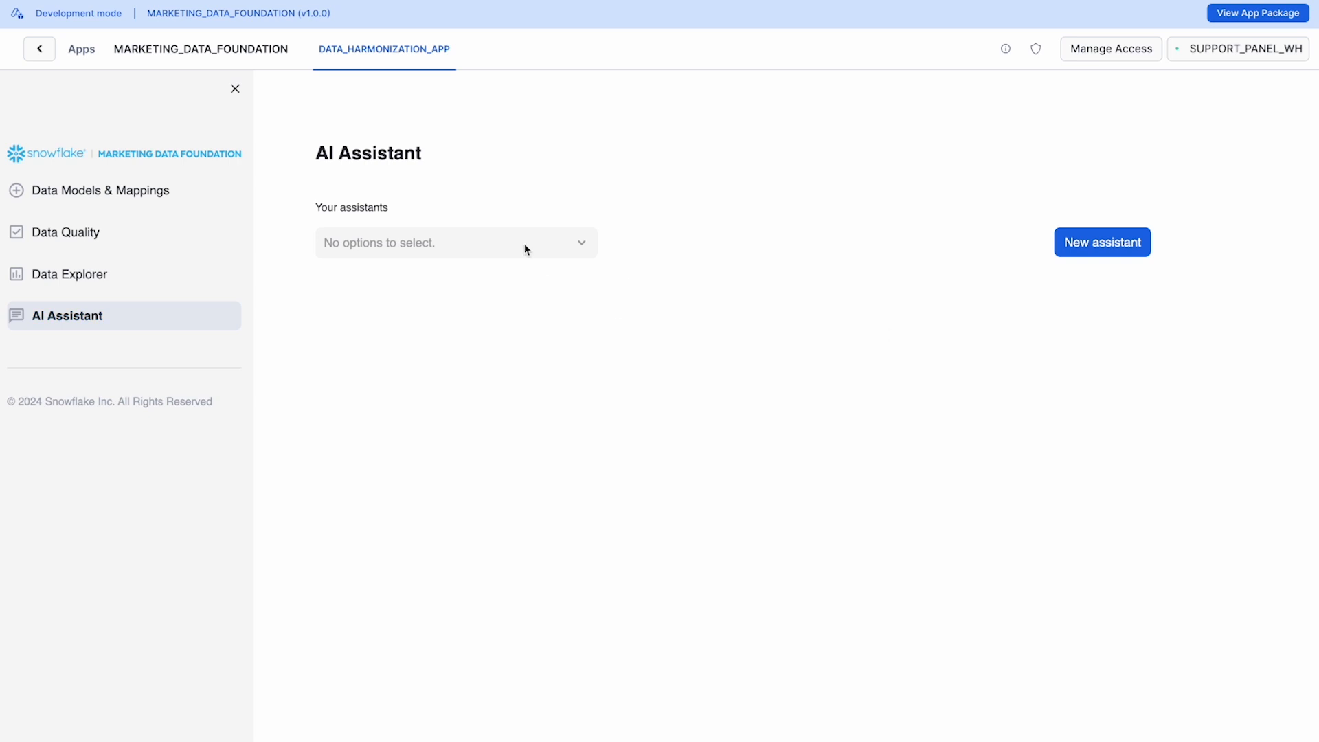
left_click(1071, 251)
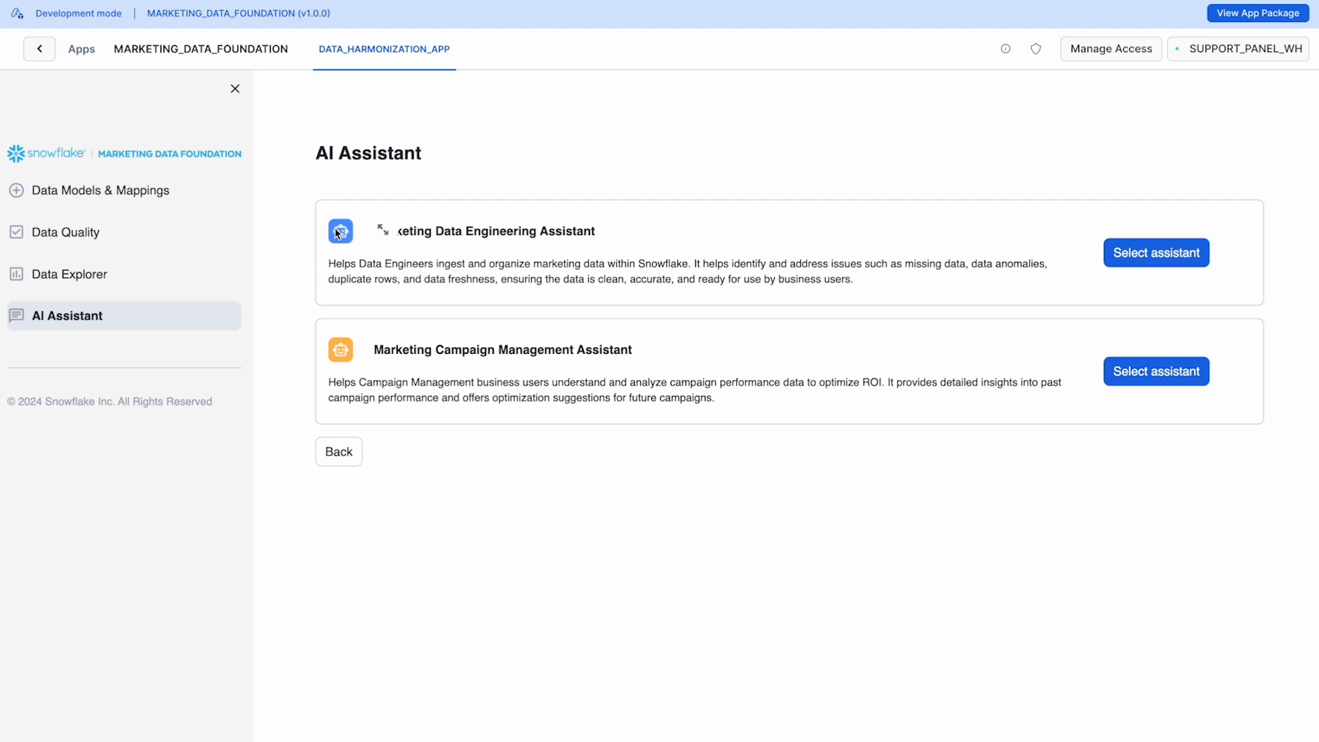
left_click_drag(611, 231, 390, 231)
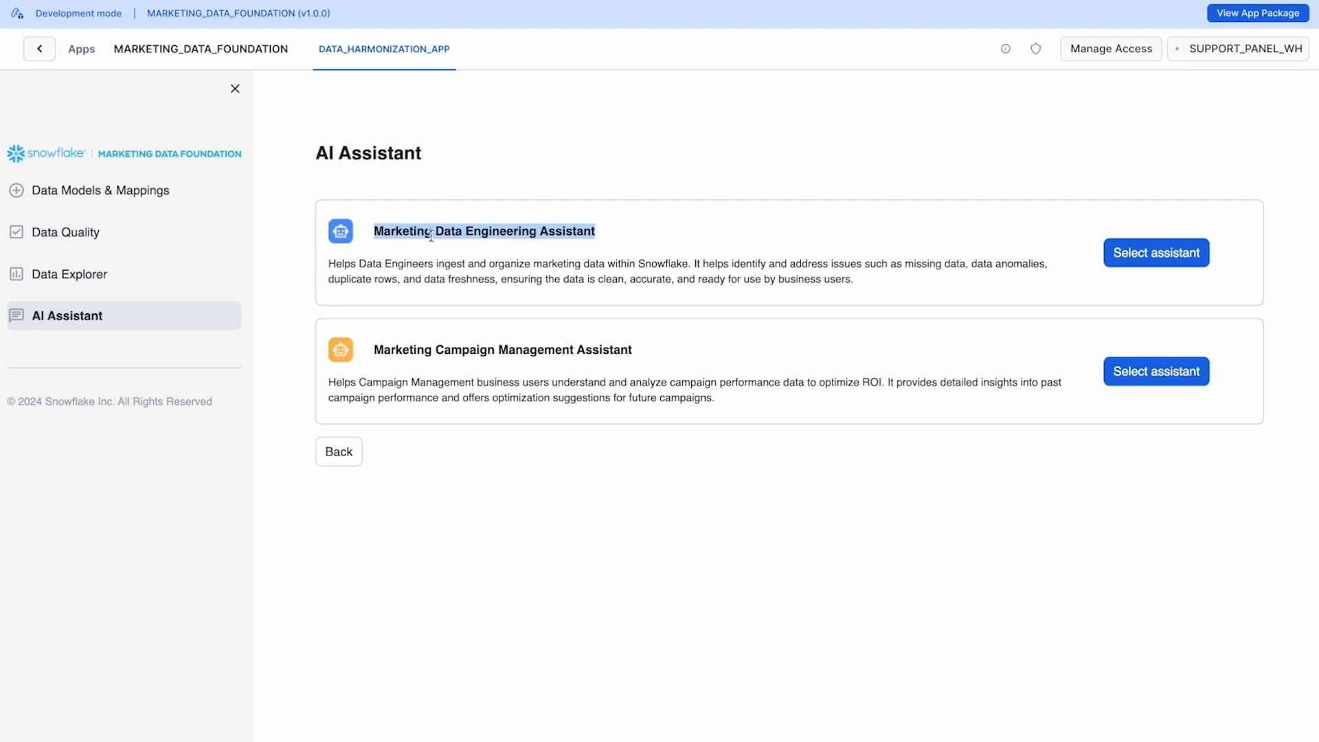
left_click(1141, 263)
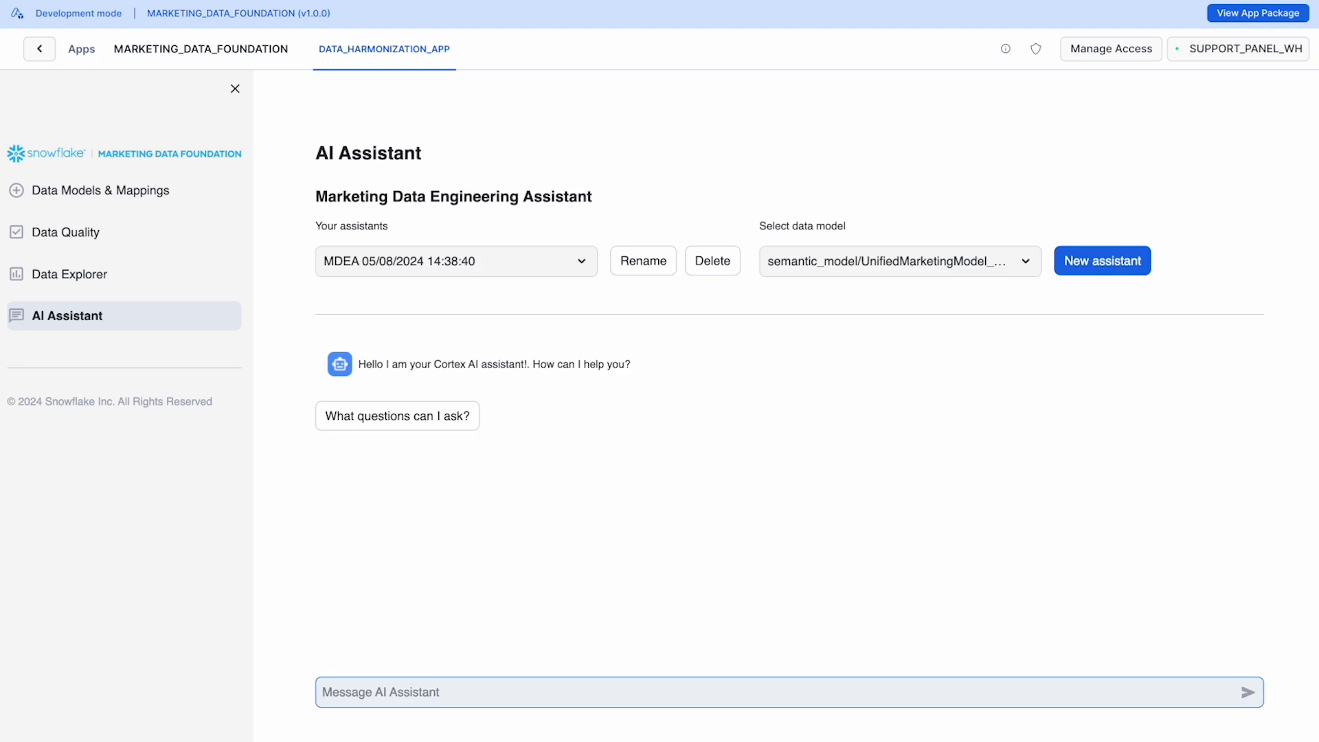
Step: Ask the assistant whether it can find some duplicate rows in the data
type("Can you ")
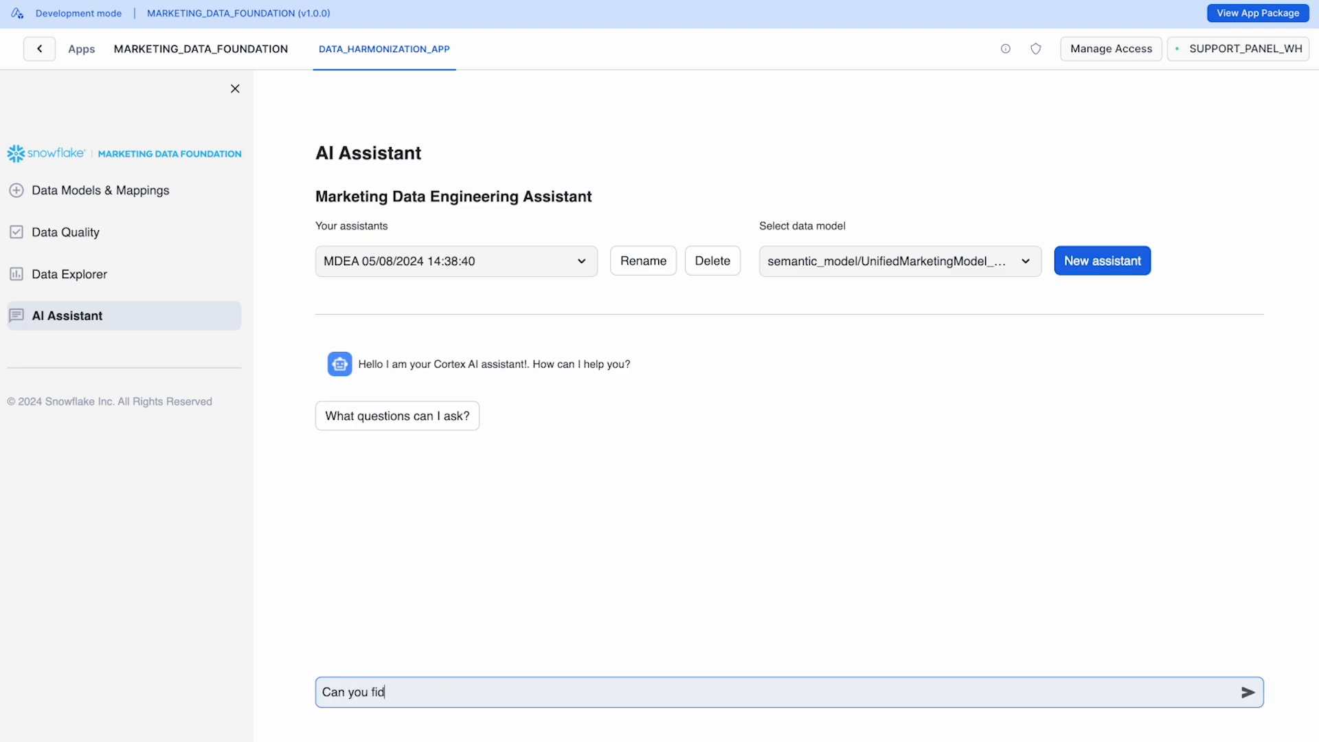
type("find some duplicate rows in my dataset?")
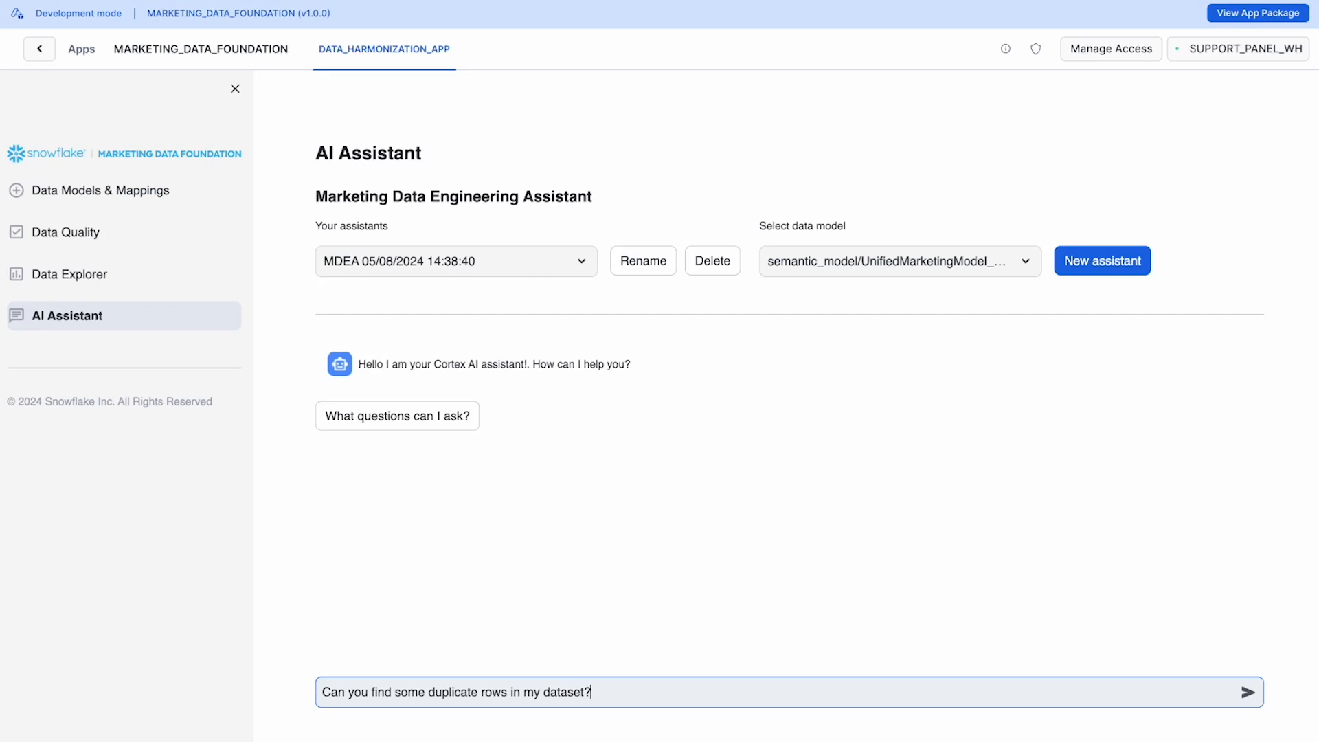
key("Return")
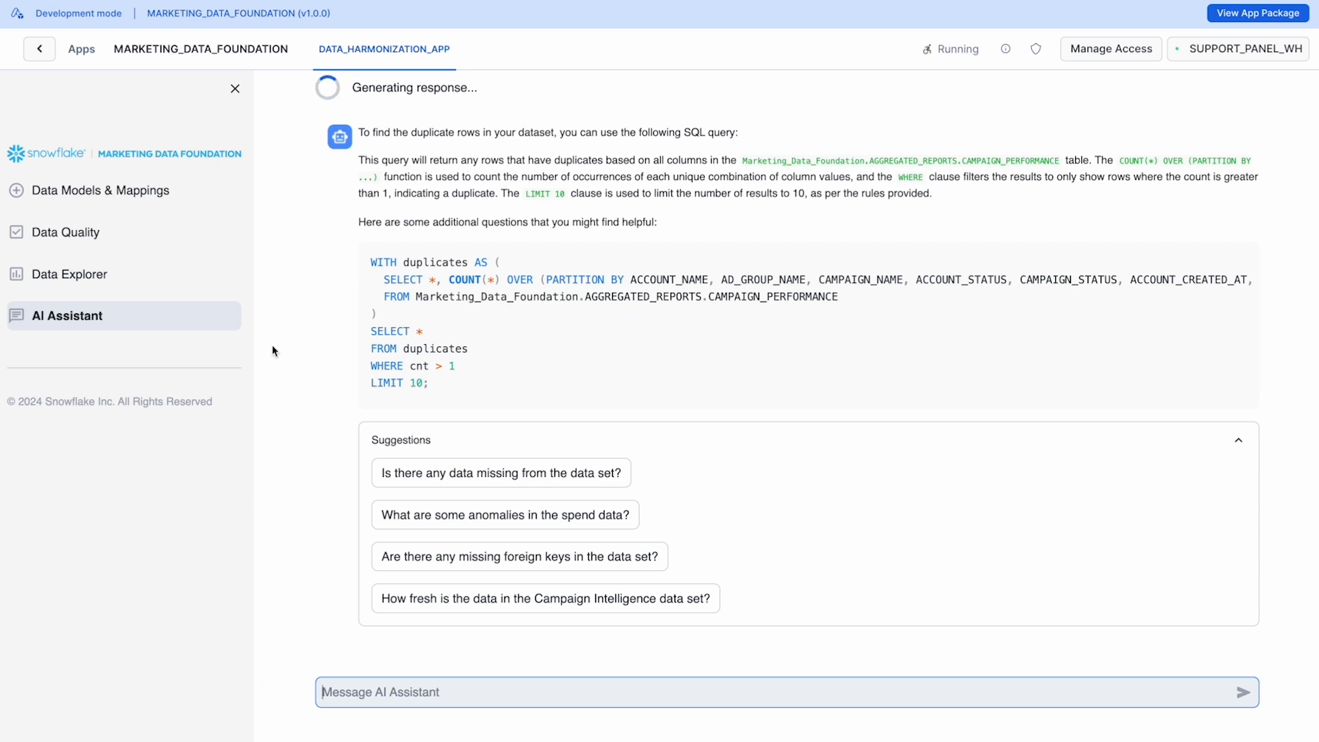
Step: Review the assistant's generated duplicate-detection SQL query and the result rows dated 2021-05-13
left_click(362, 161)
left_click_drag(371, 254, 462, 376)
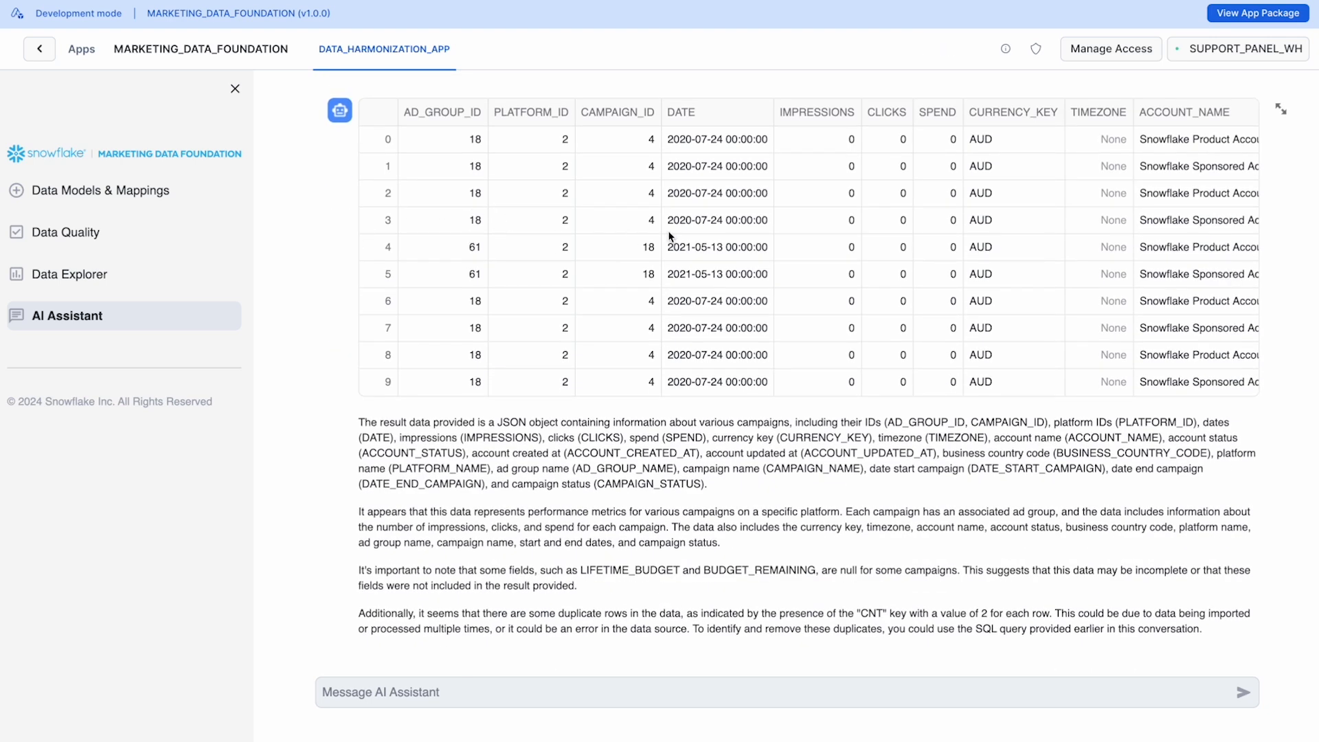
left_click(646, 249)
left_click_drag(692, 259, 1274, 268)
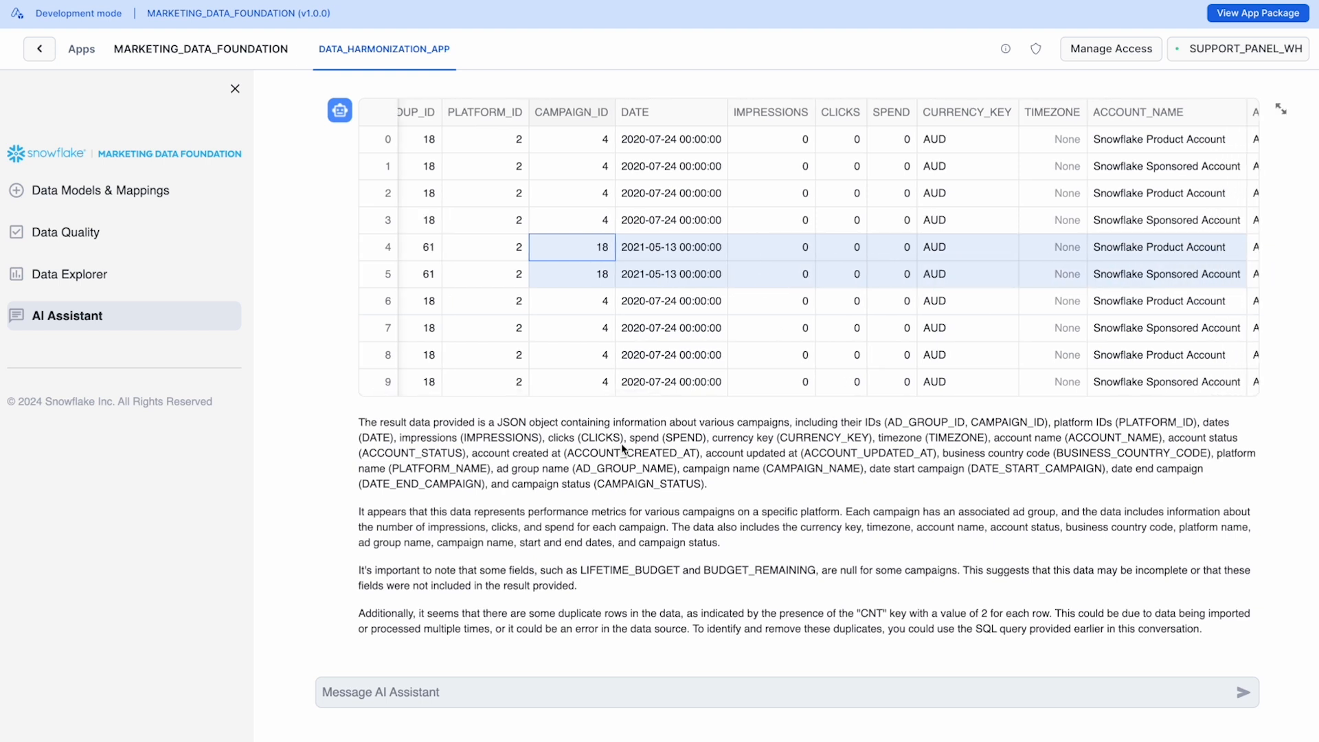
Step: Ask the assistant "Can you detail duplicates that happened on May 13th for Snowflake Product Account without aggregating them?"
left_click(457, 696)
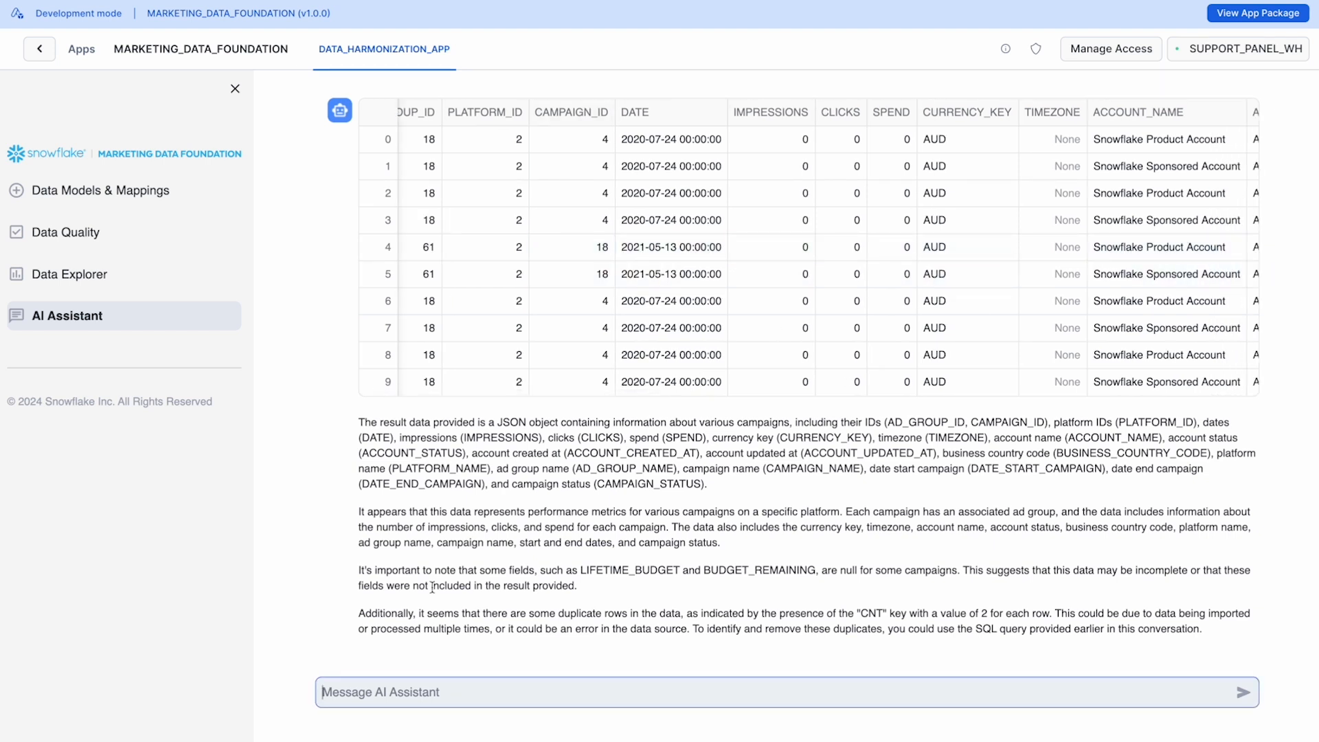
type("Can you")
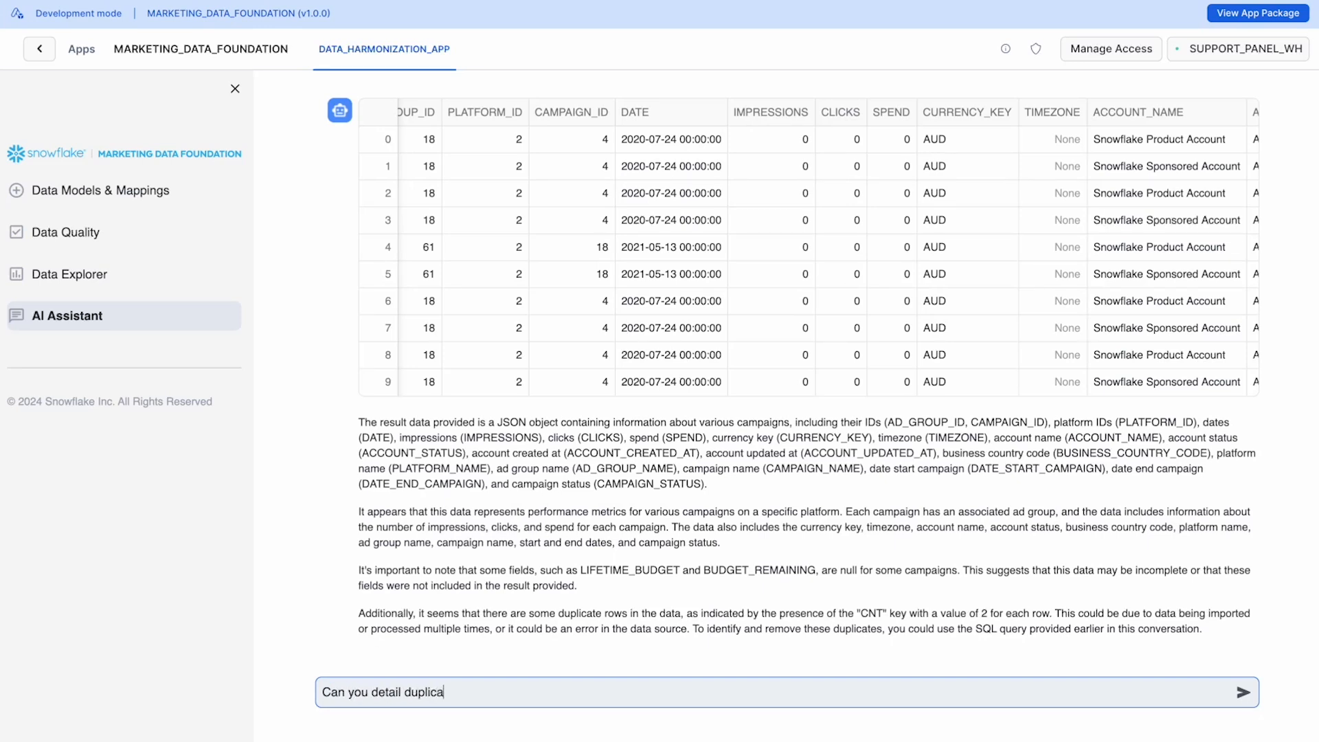
type("detail duplicates that happened on ")
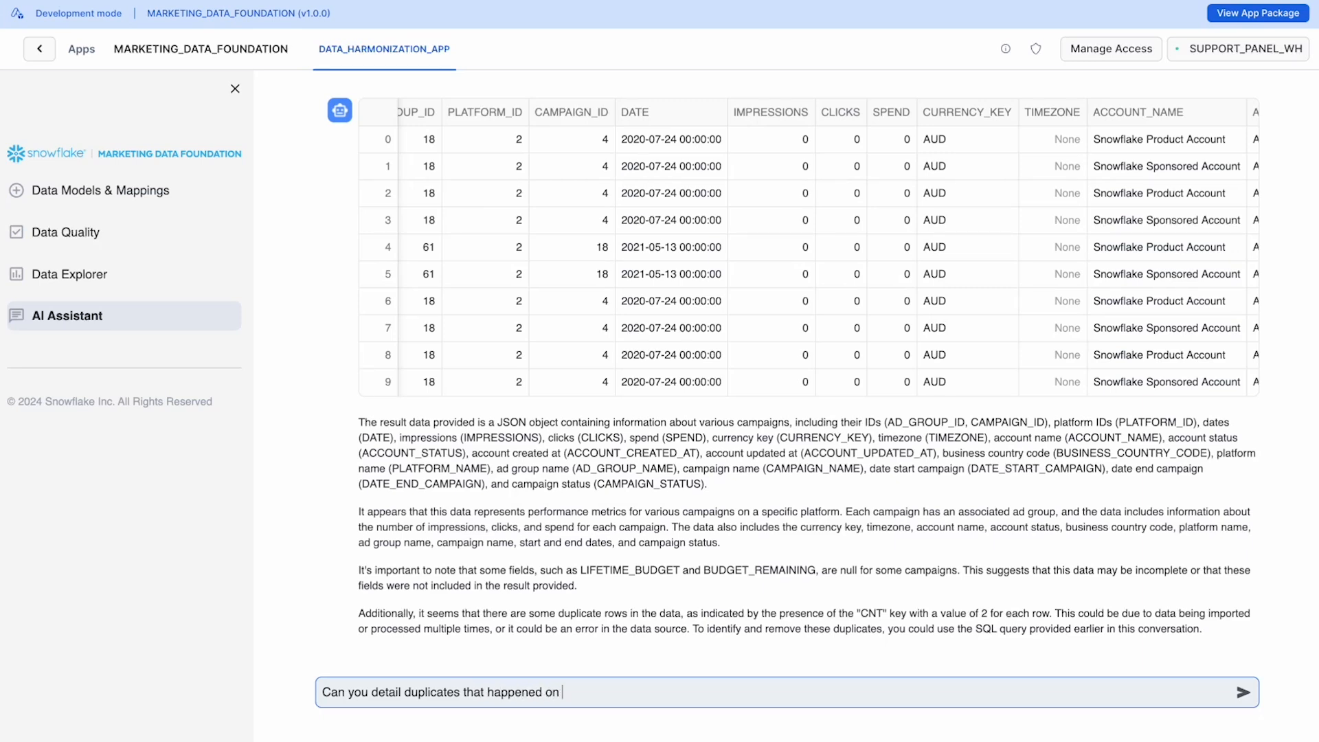
type("May 13th for Snowflake Produc")
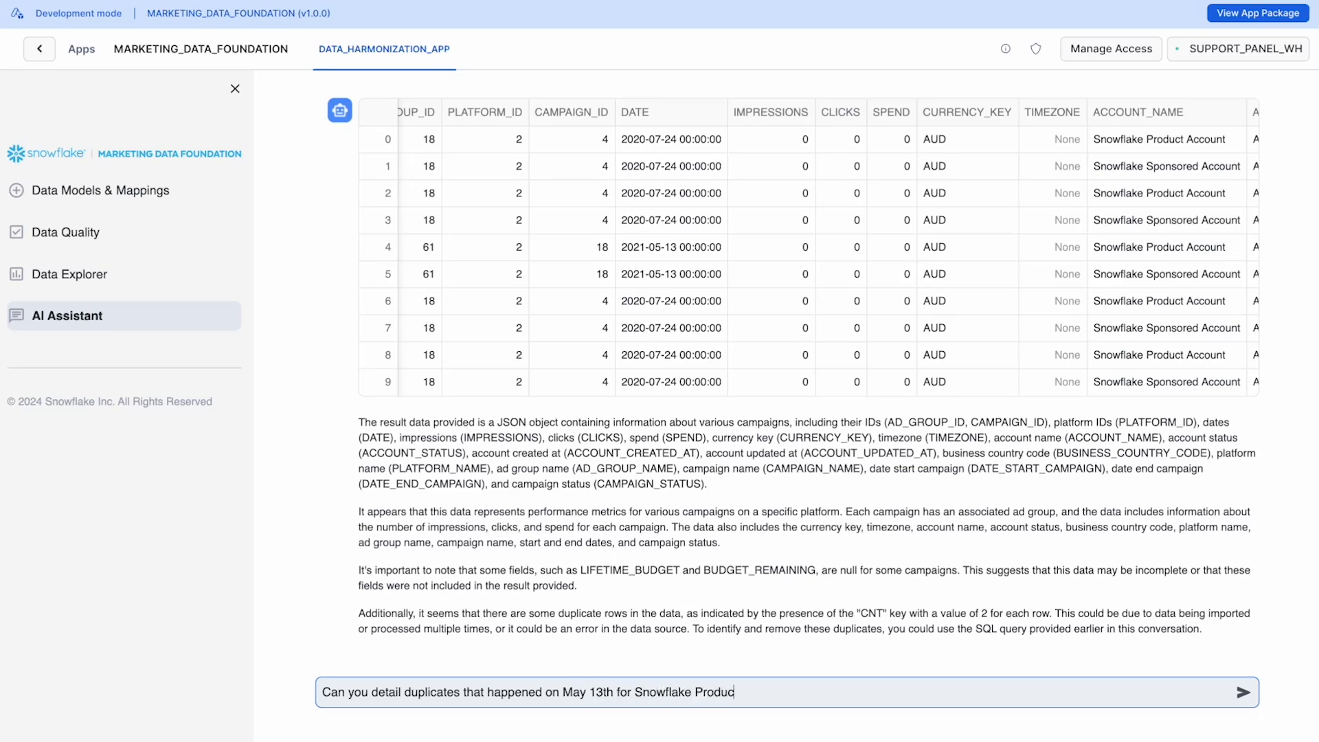
type("t Account without aggregat")
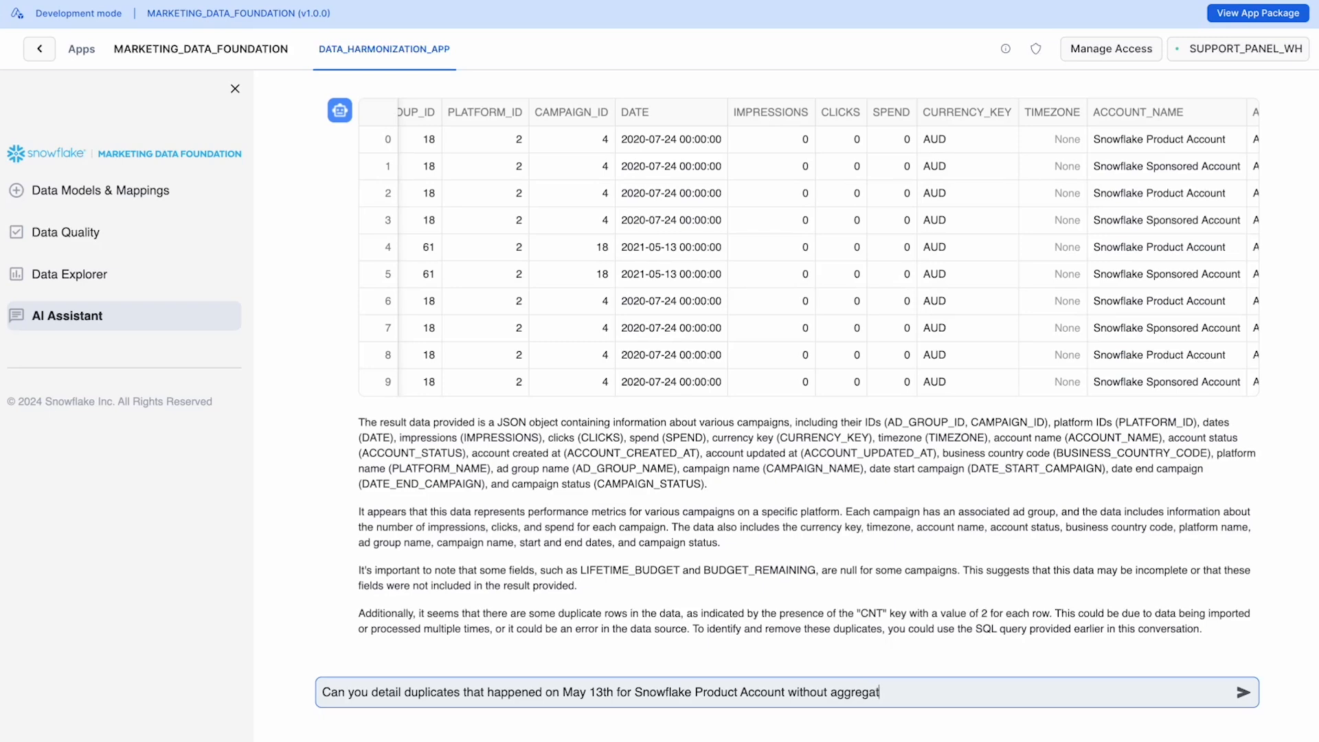
type("ing them")
key("Return")
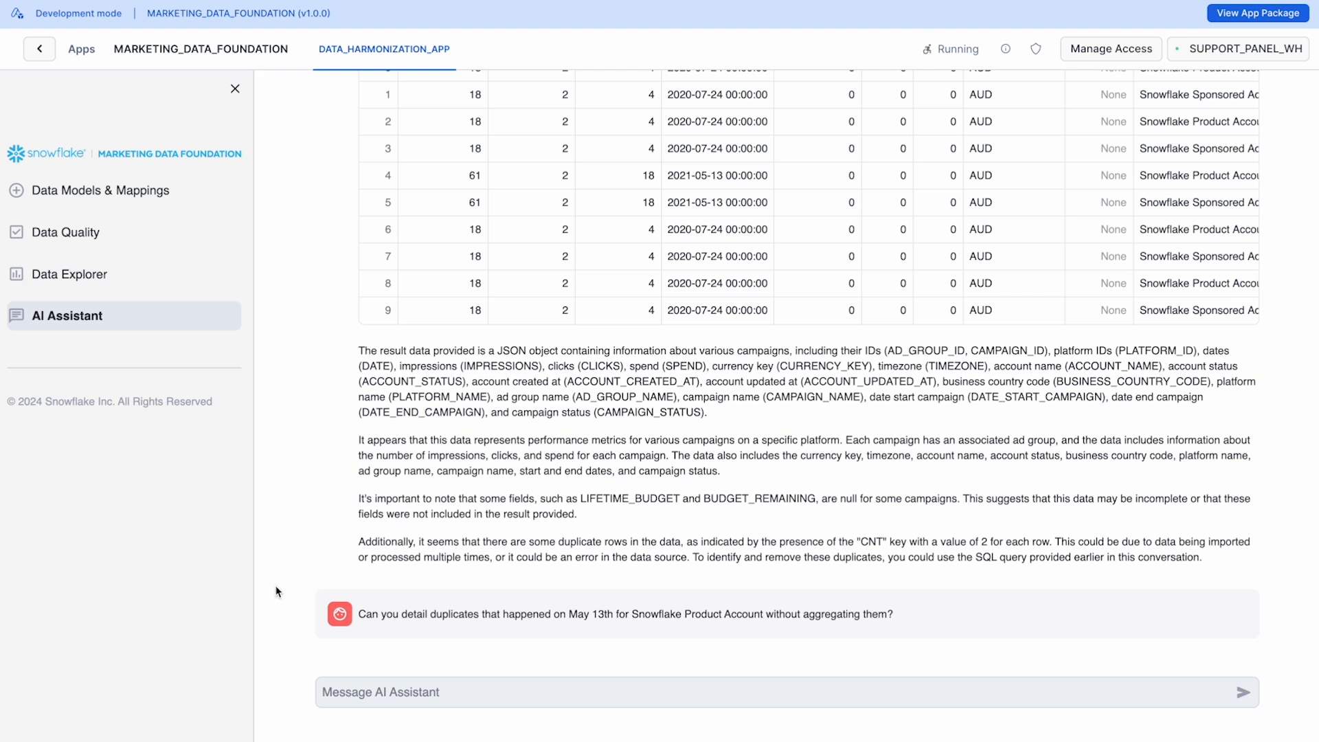
Step: Inspect the follow-up question's SQL query and compare the returned Snowflake Product Account rows across their columns
left_click_drag(360, 615, 923, 624)
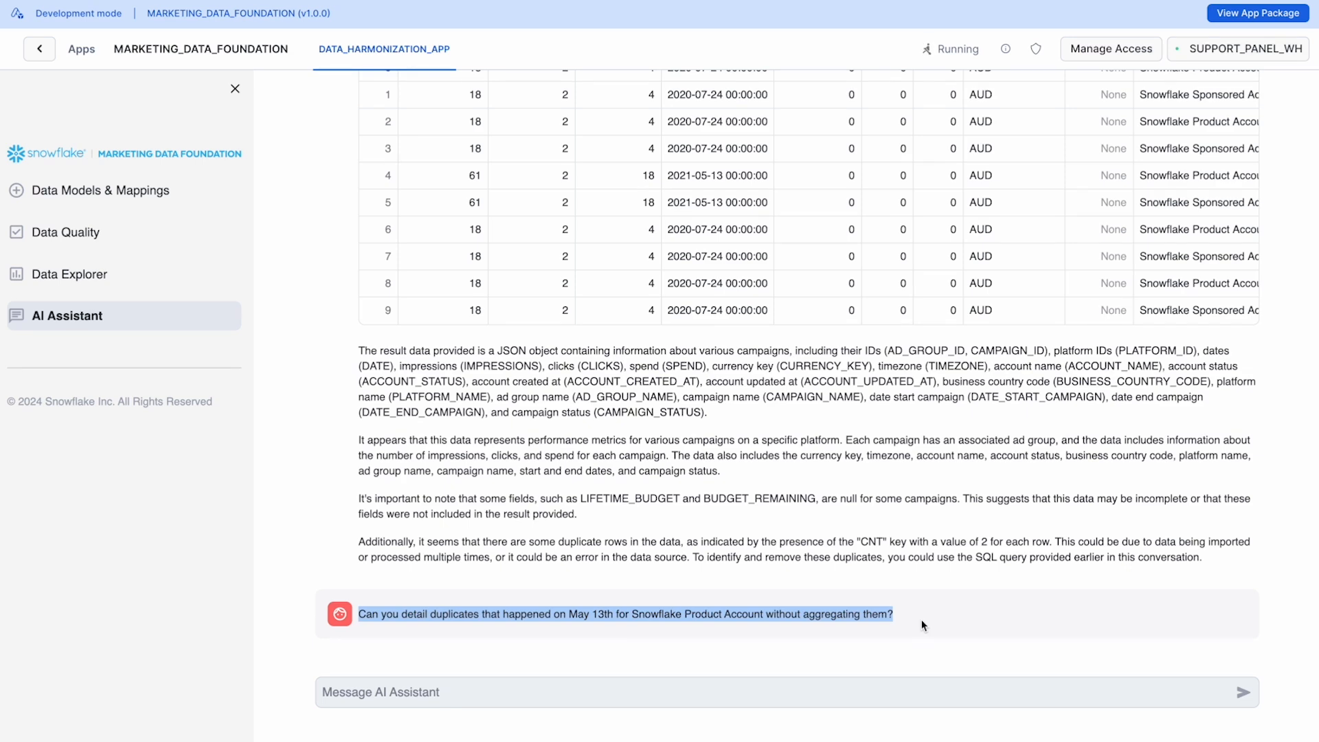
left_click(923, 626)
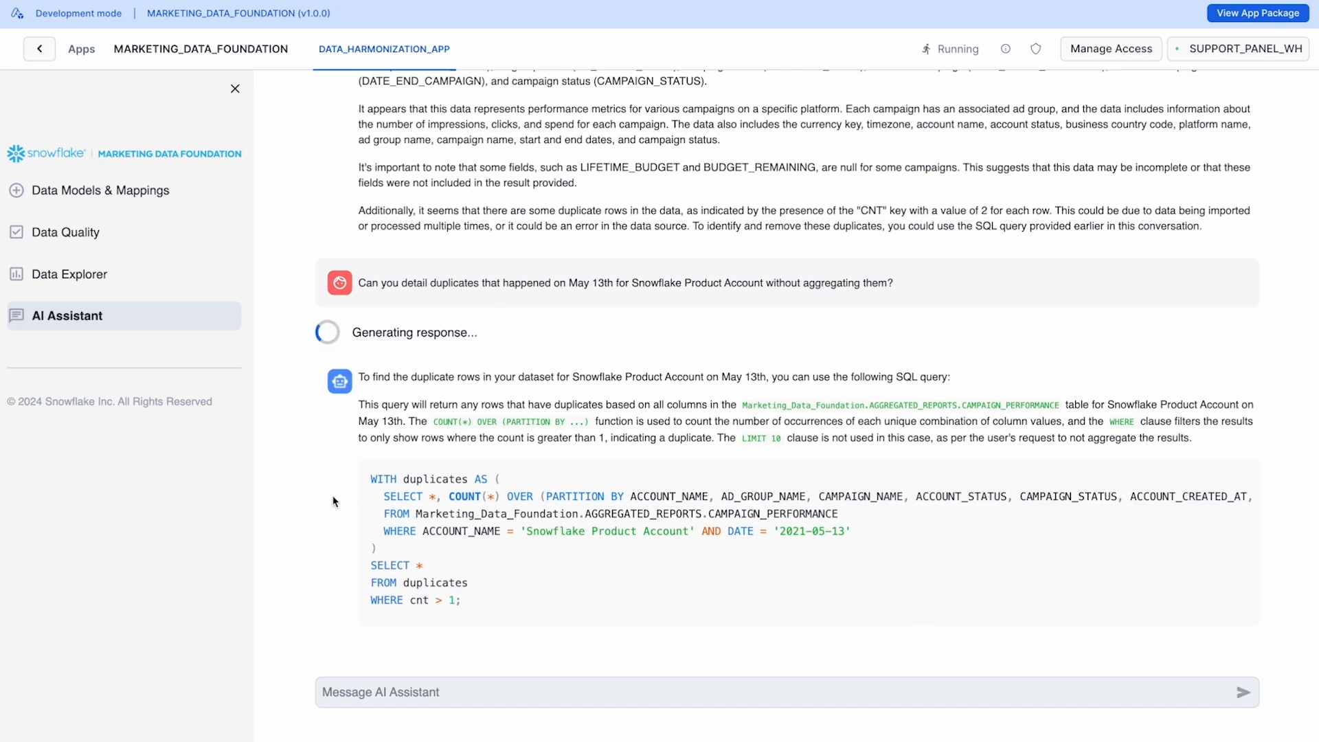
left_click_drag(371, 475, 473, 616)
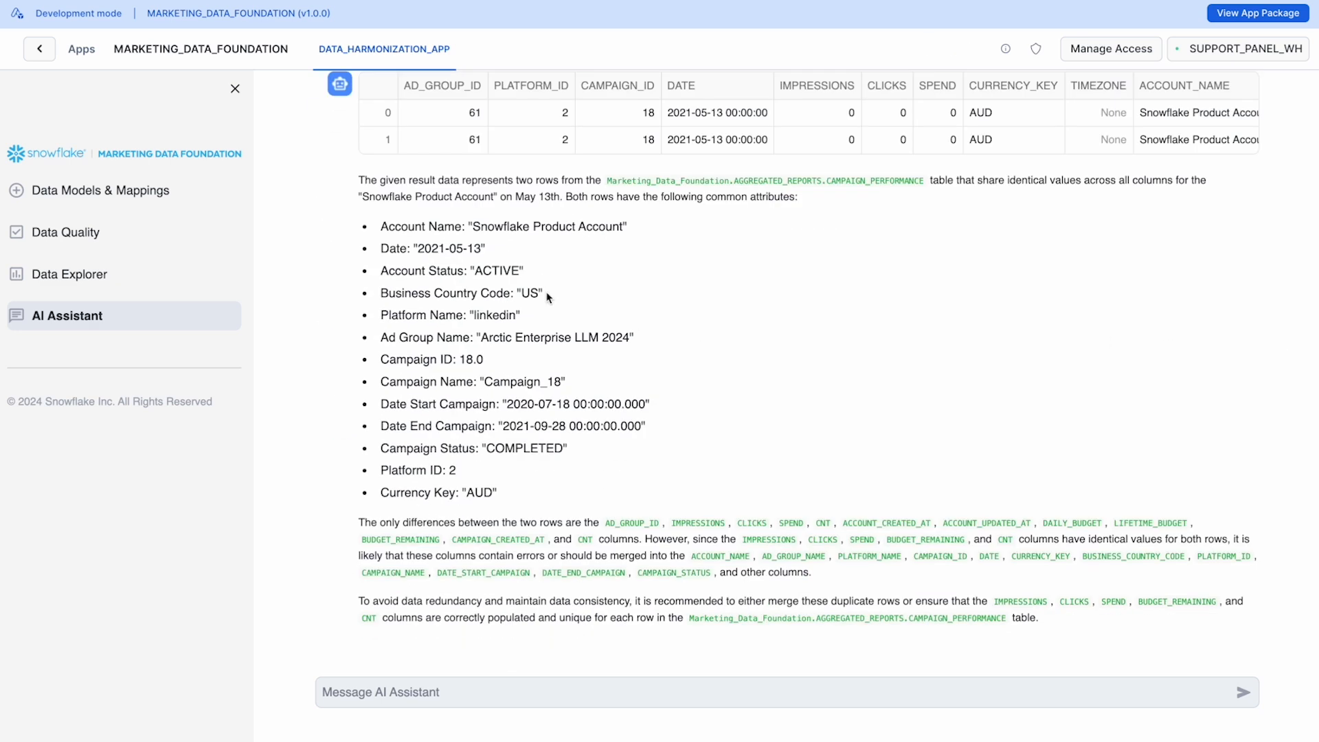
scroll(548, 296, "up", 1)
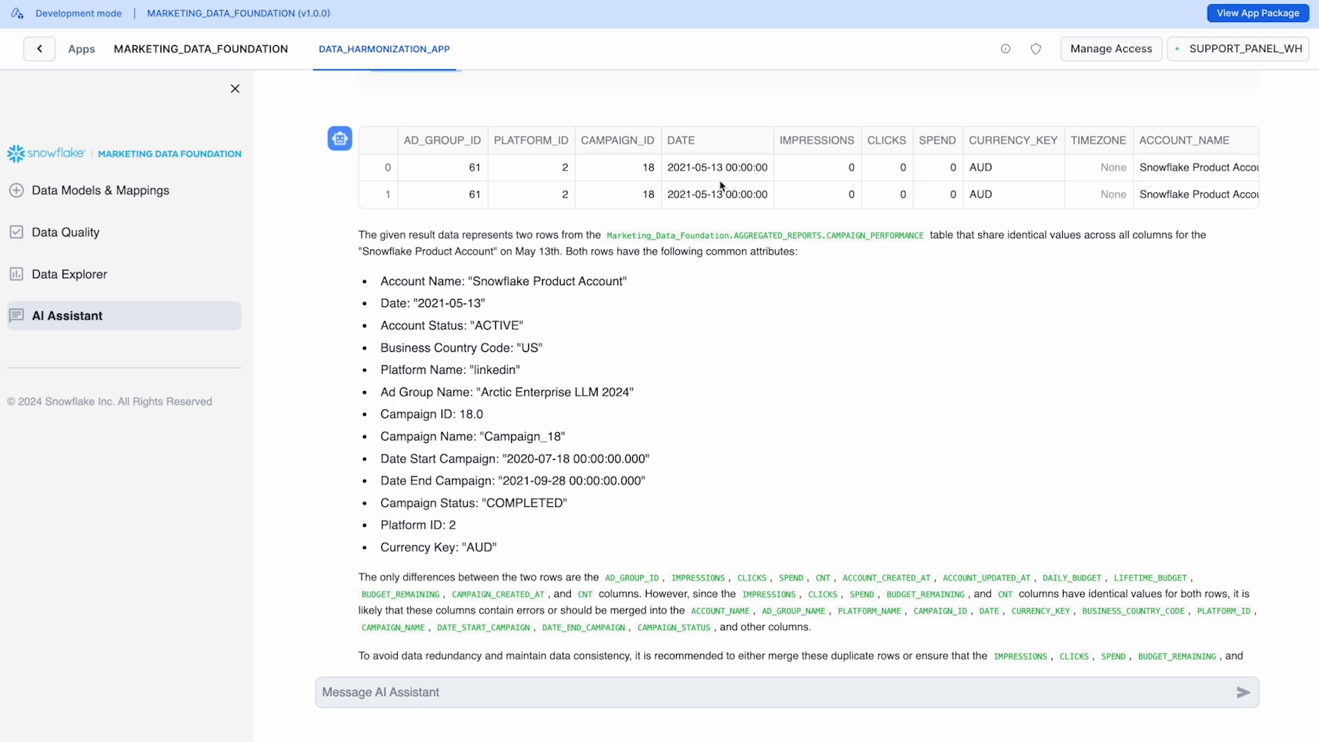
left_click_drag(369, 168, 1050, 218)
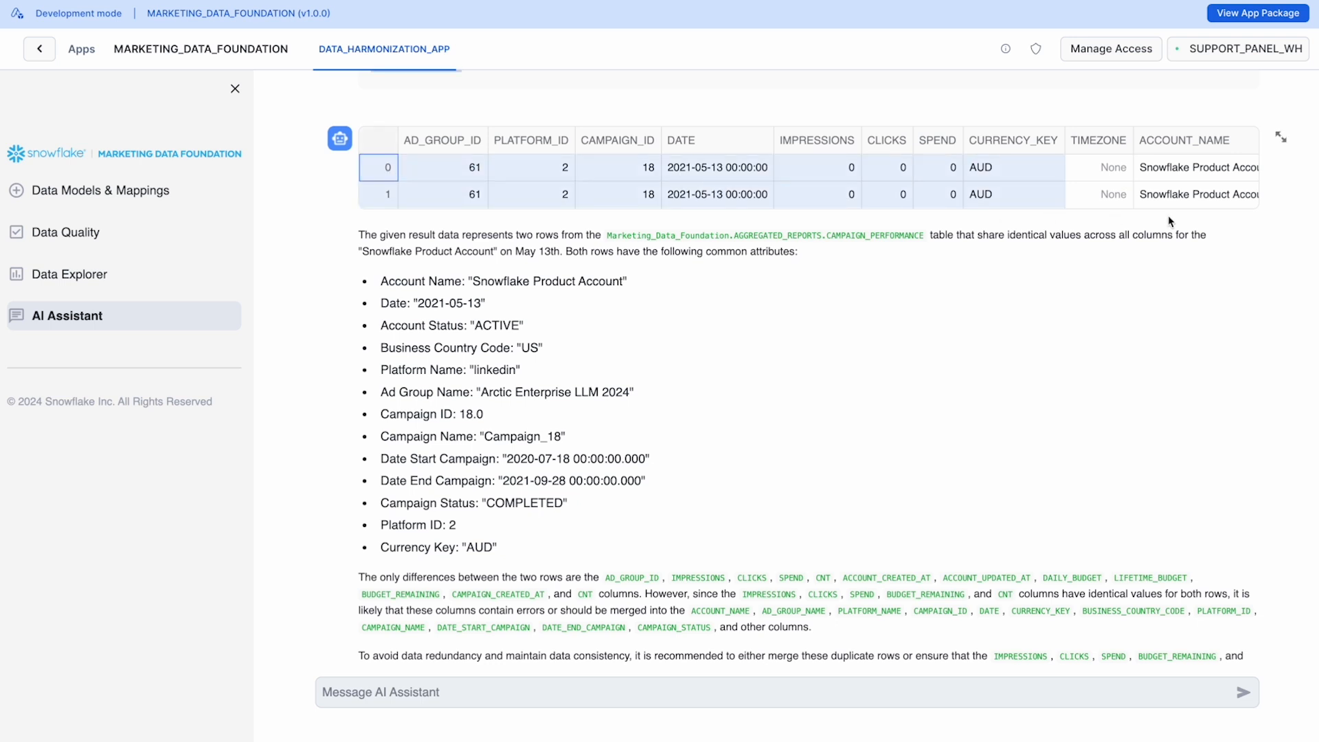
scroll(1237, 199, "right", 5)
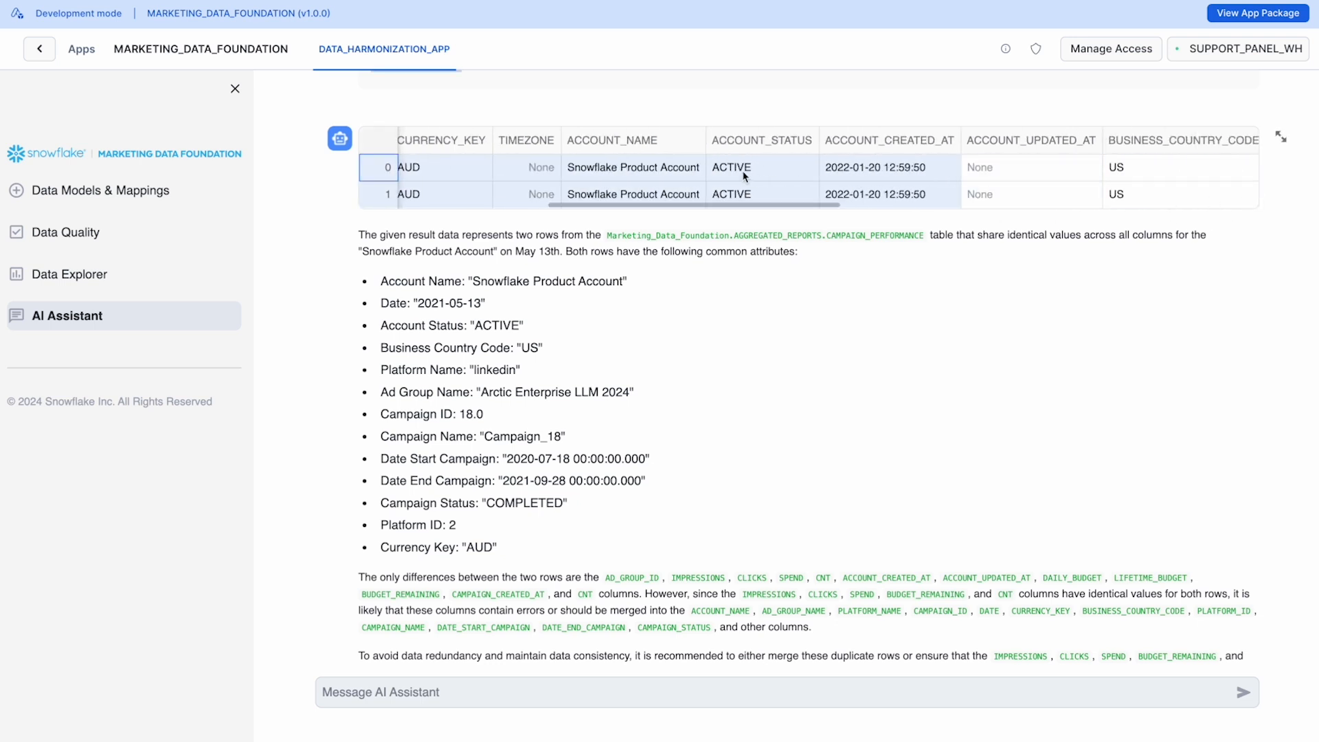
Step: Compare the account names in the returned rows and read the assistant's summary of shared values, differences and recommendation
left_click(656, 167)
left_click_drag(657, 167, 657, 206)
scroll(657, 210, "up", 3)
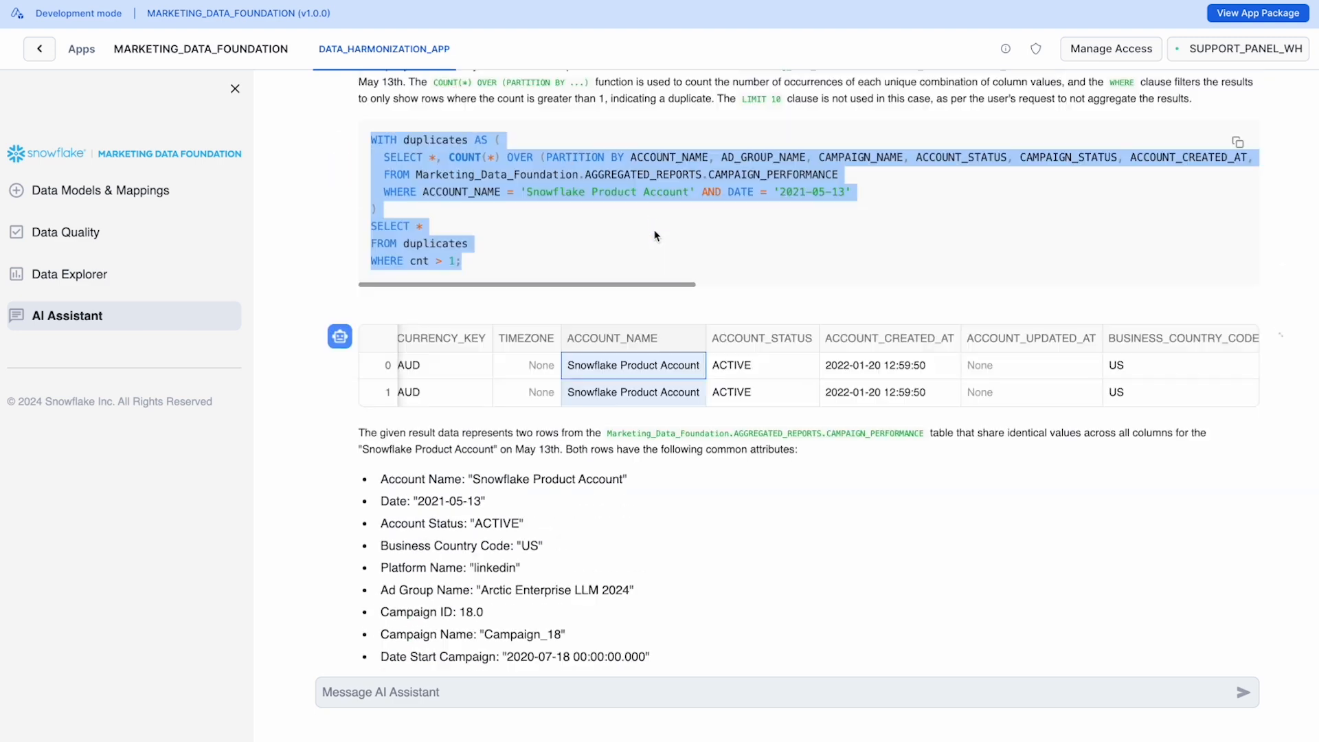
scroll(642, 461, "down", 3)
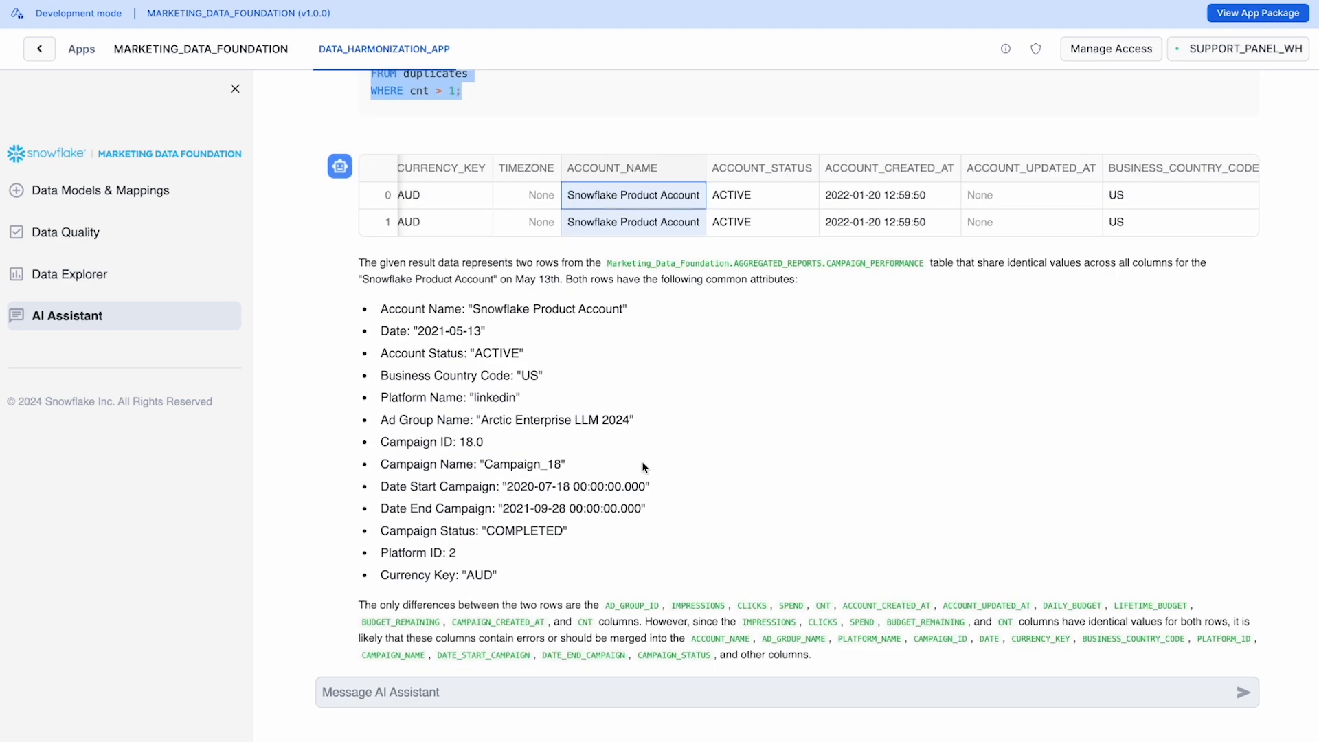
scroll(397, 350, "down", 2)
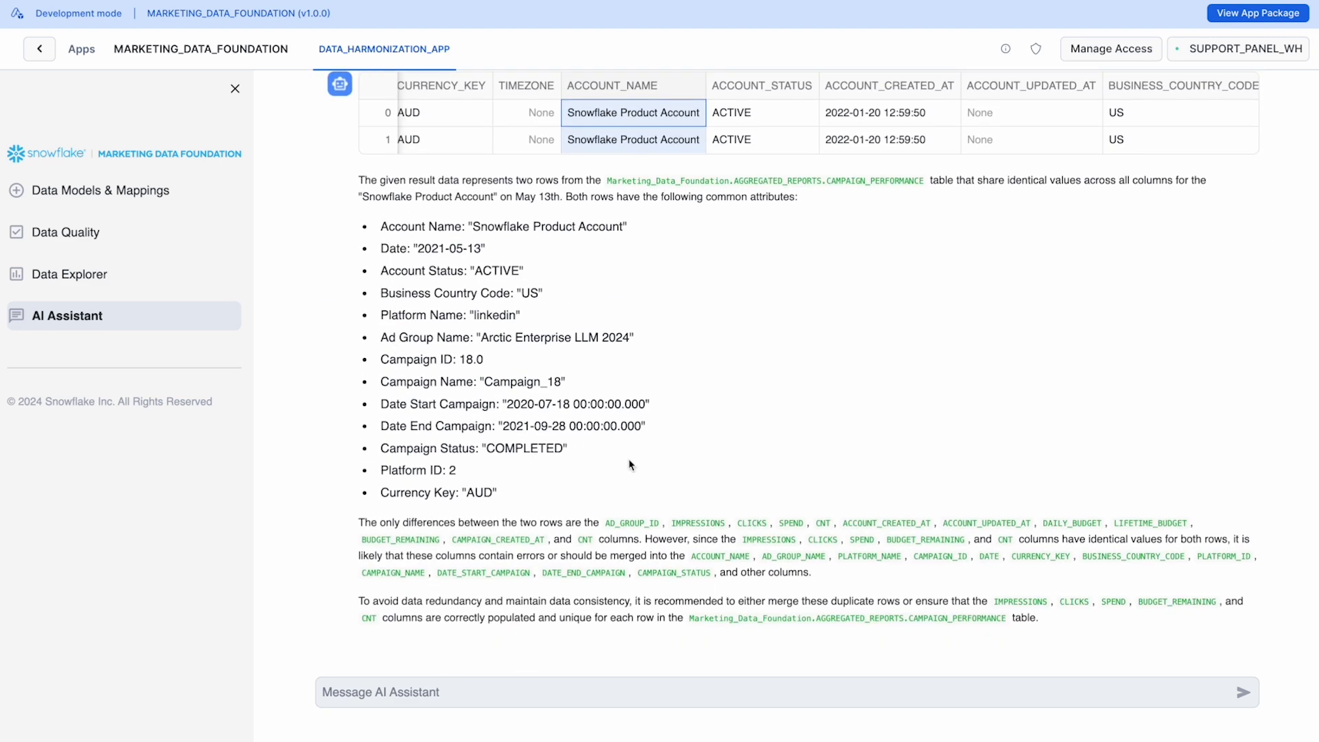
Step: Start a new assistant of the Marketing Campaign Management Assistant type
scroll(685, 601, "up", 15)
scroll(699, 570, "up", 3)
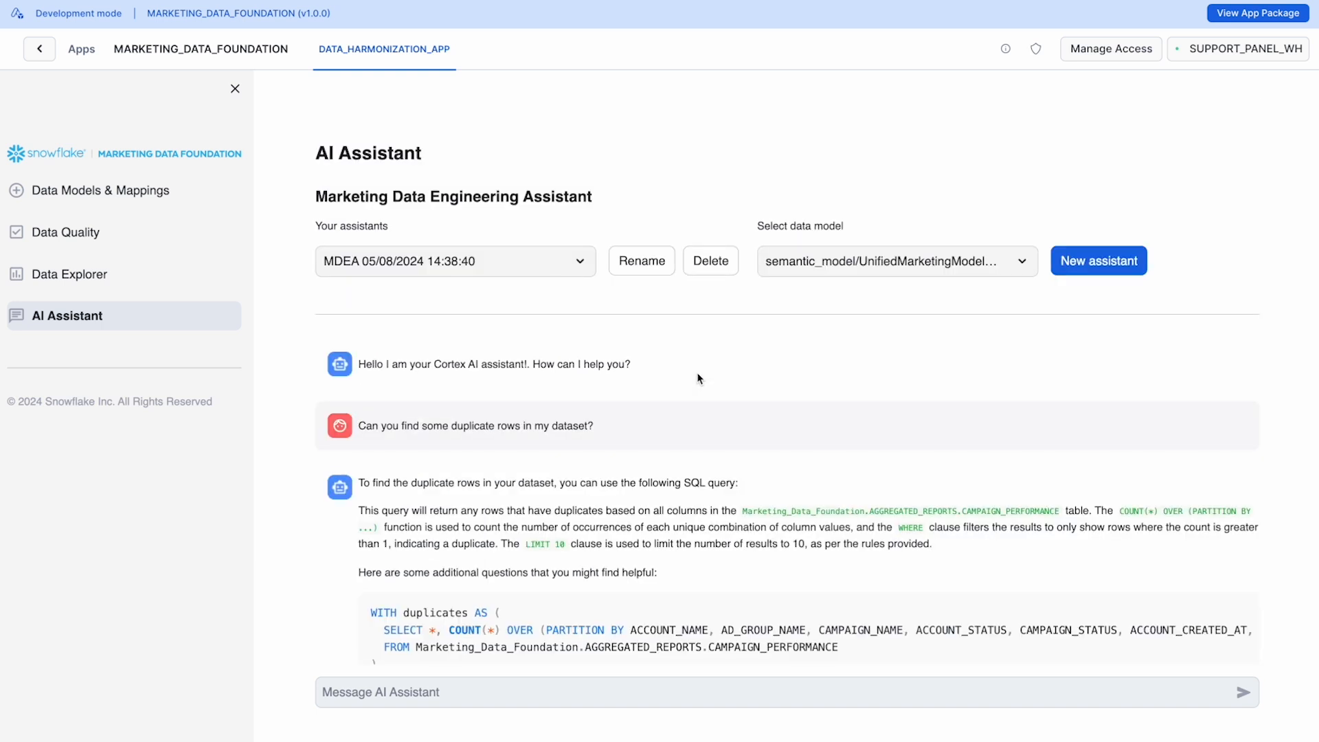
left_click(1117, 269)
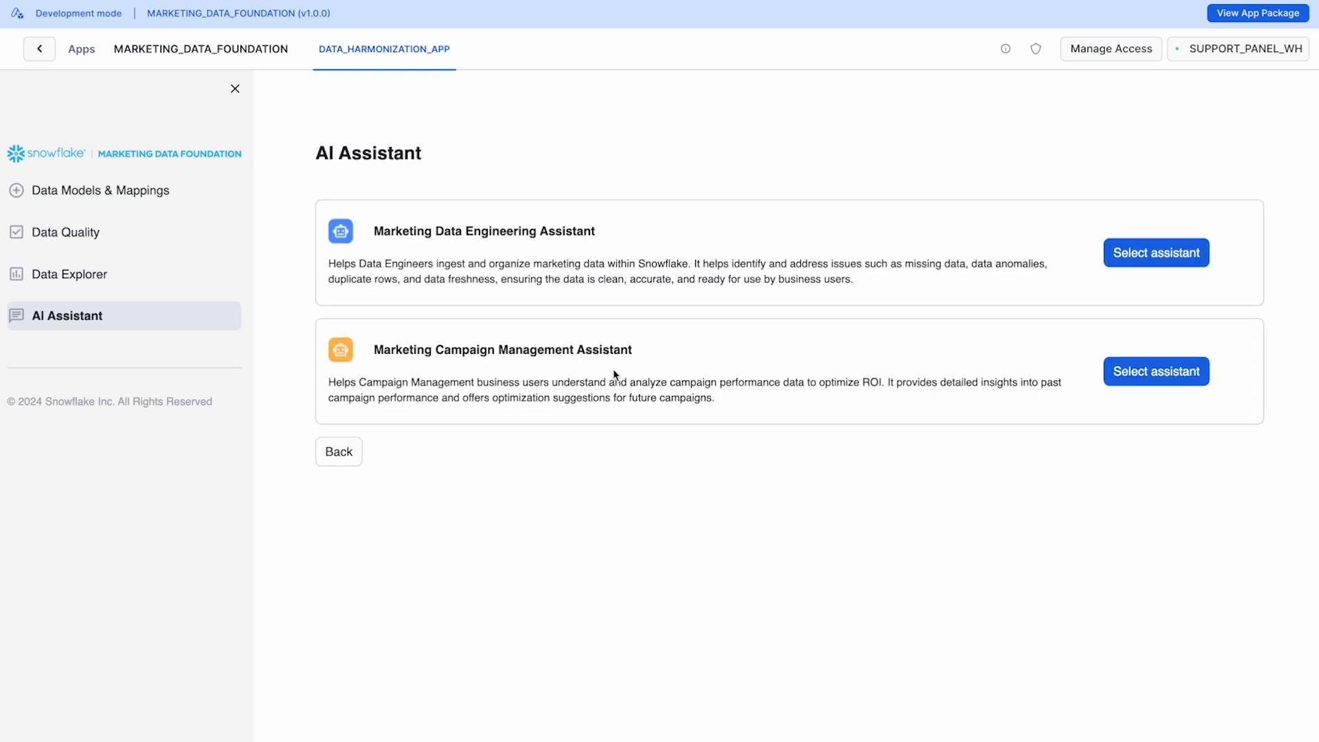
left_click_drag(639, 352, 376, 347)
left_click(1187, 381)
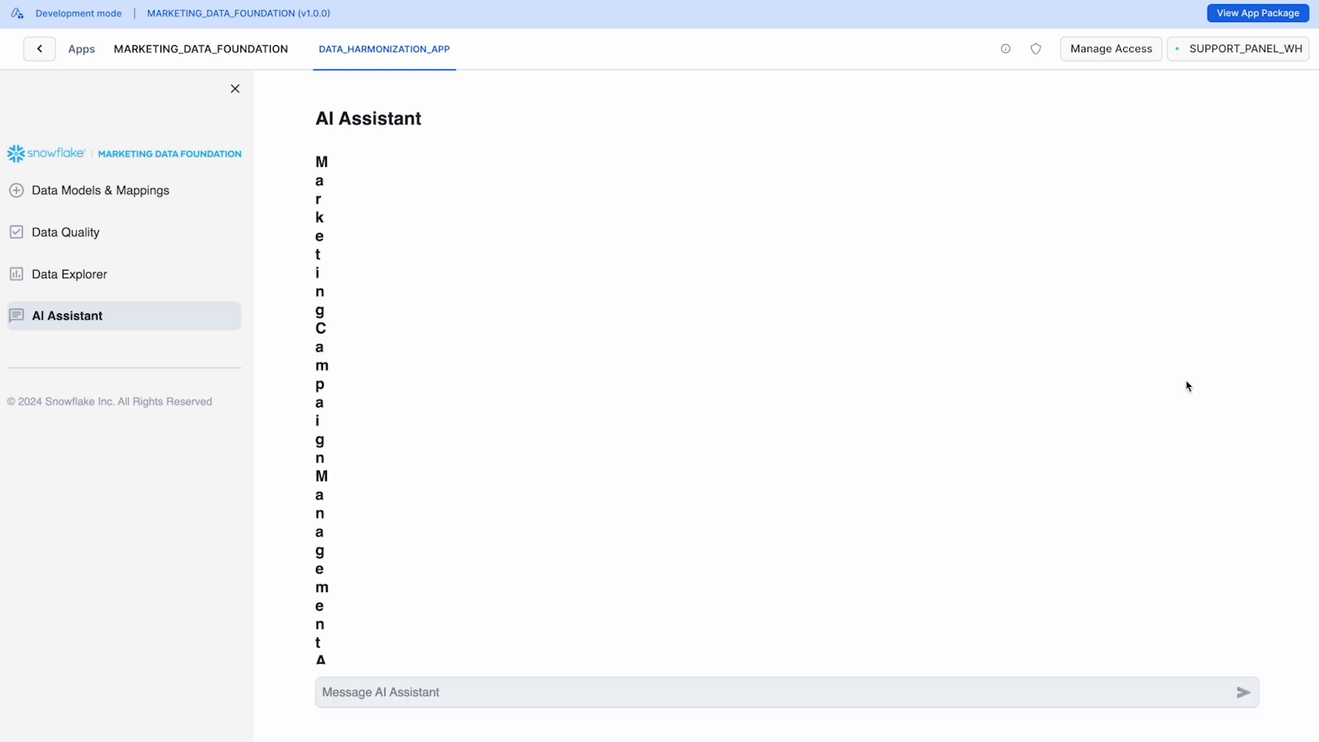
Step: Ask the assistant "How much did we spend in the Data Cloud Expo 2024 Campaign during the month of April 2024?"
left_click(521, 681)
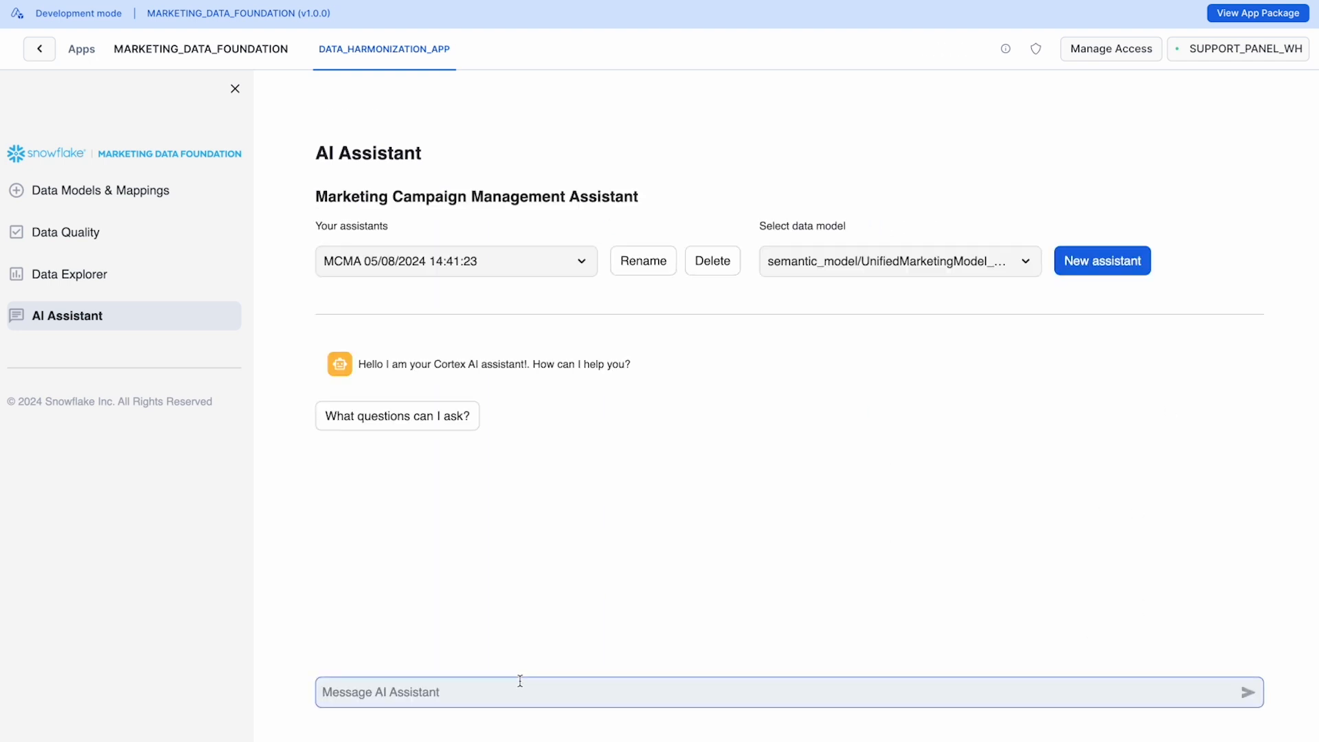
type("How much ")
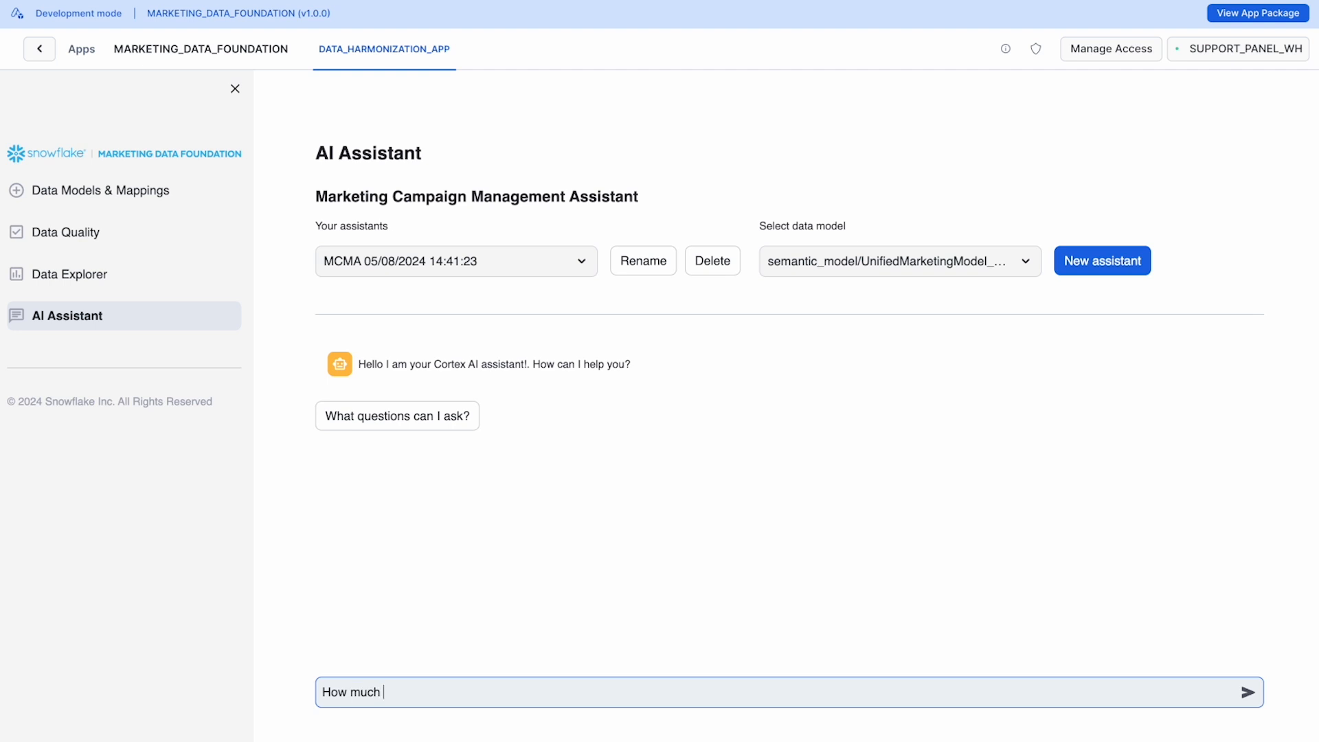
type("did we spend in the Data C")
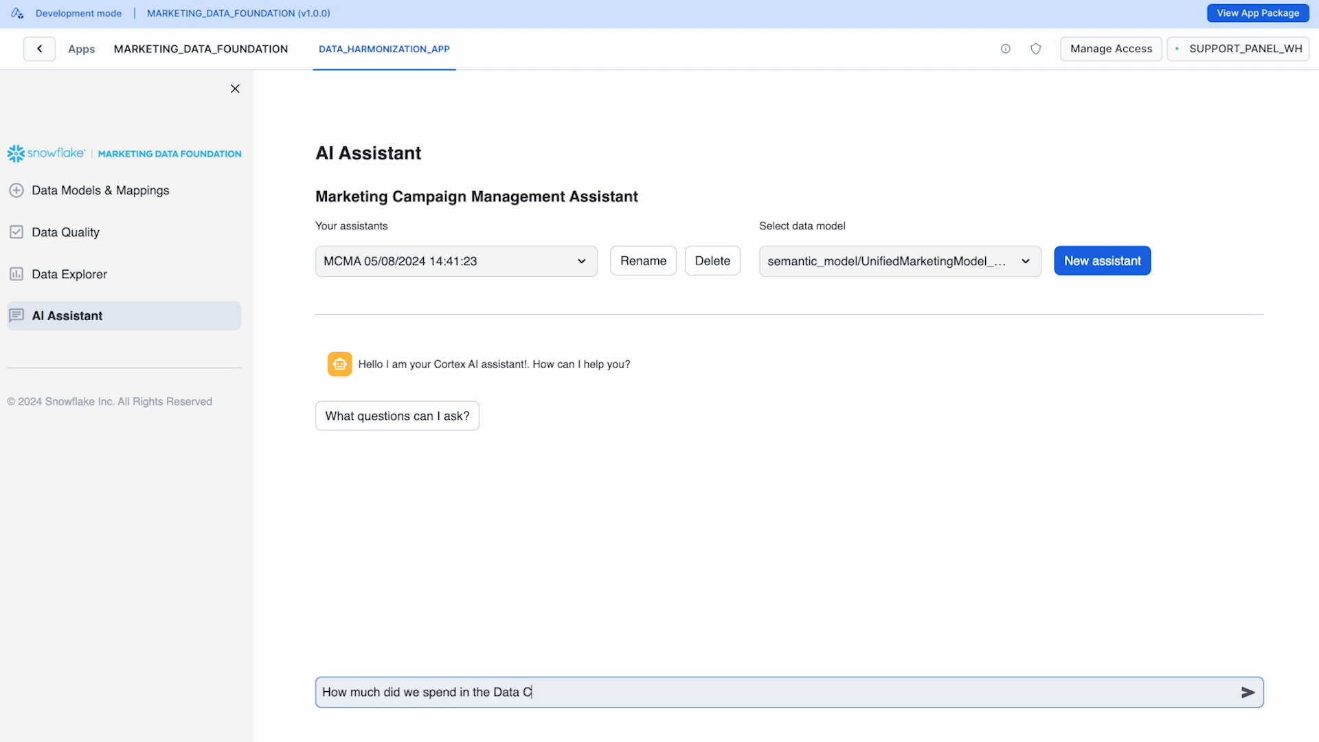
type("loud Expo 2024 Campai")
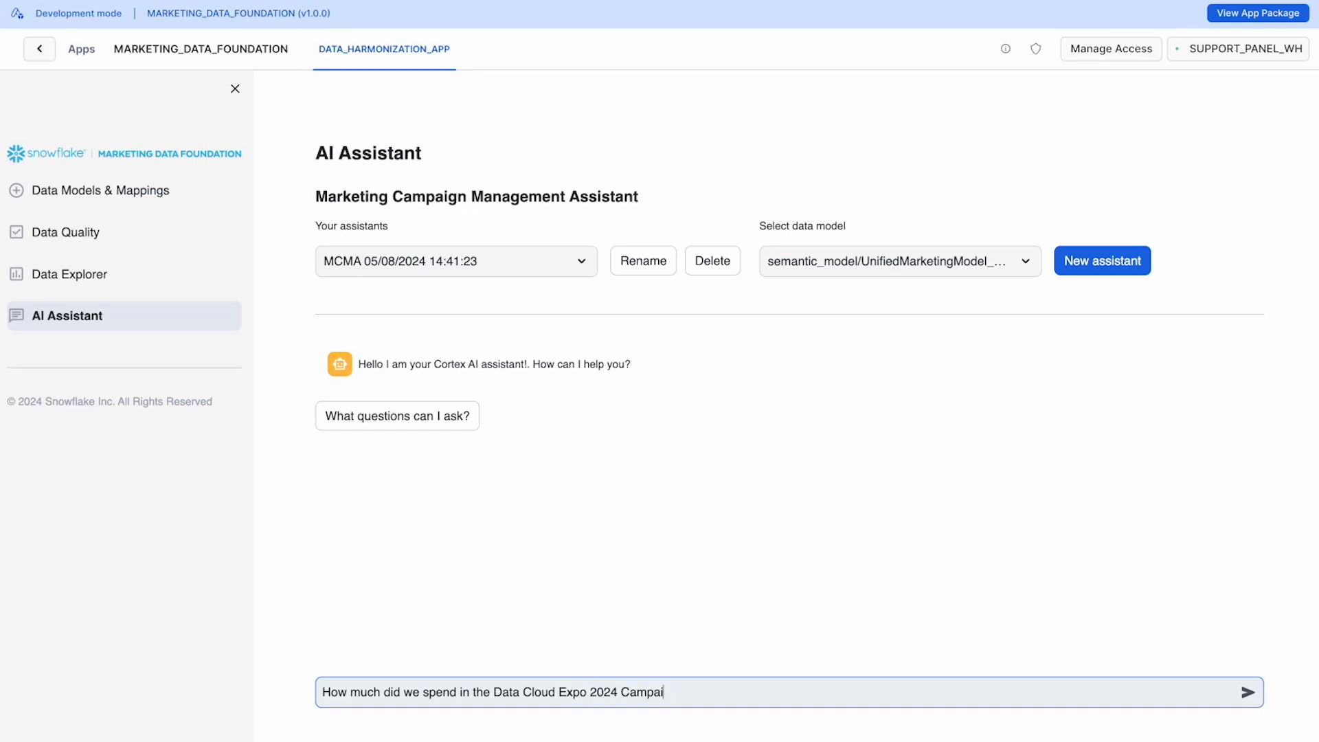
type("gn during the month of")
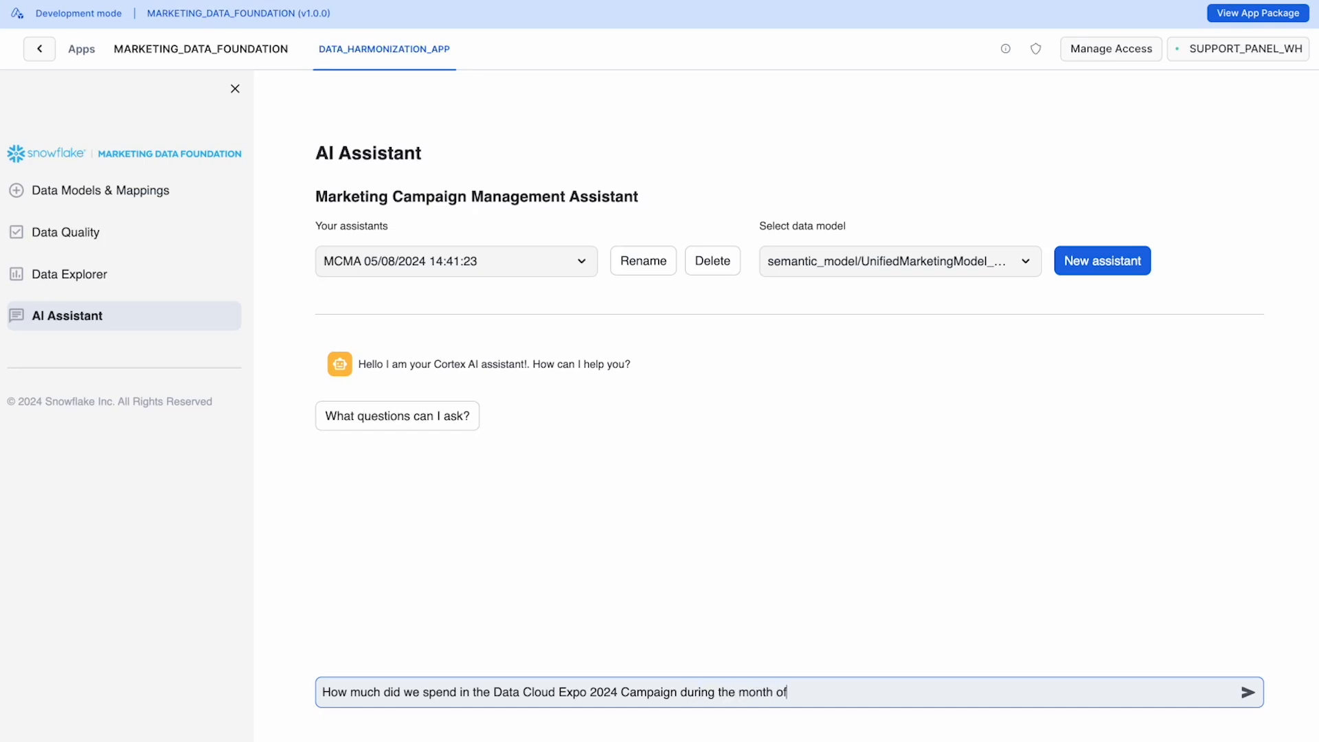
type(" Apr")
type("il 21")
type("4")
key("Return")
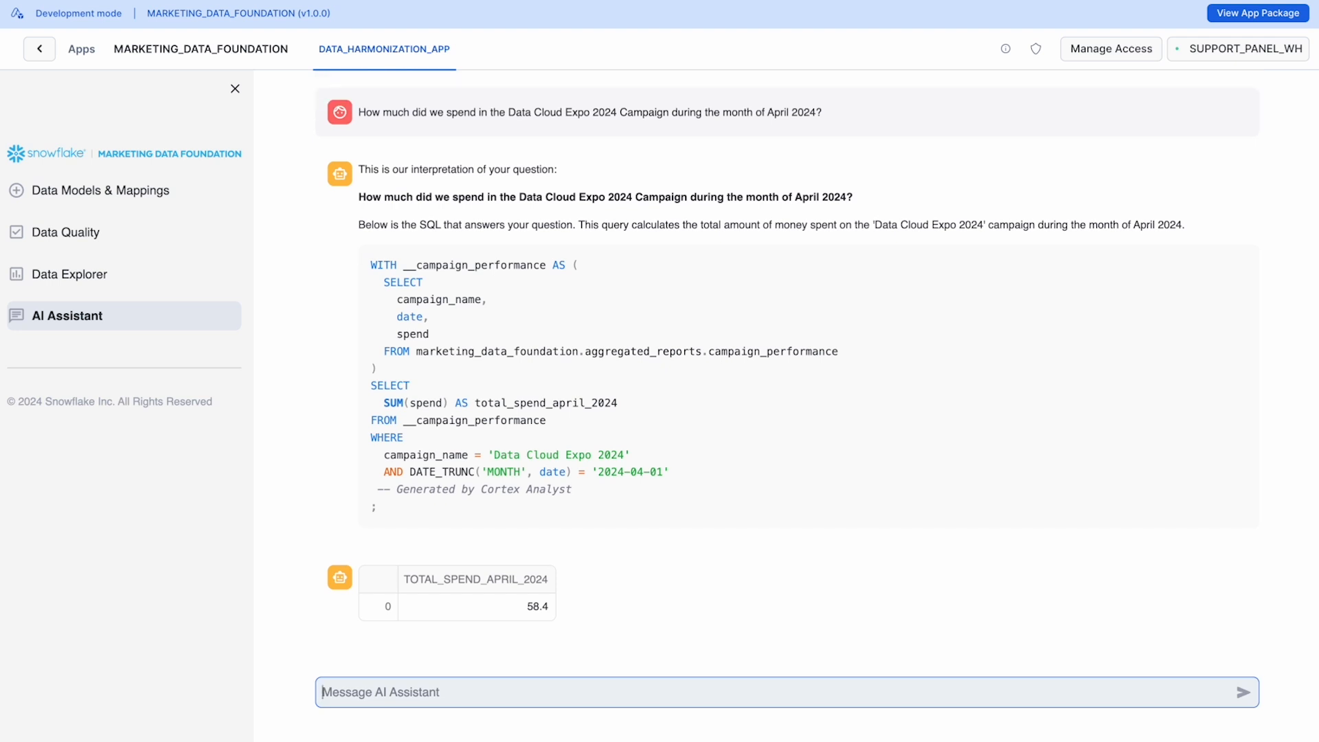
Step: Ask the assistant "What is the cost per click for this campaign during the same period of time?"
type("What i")
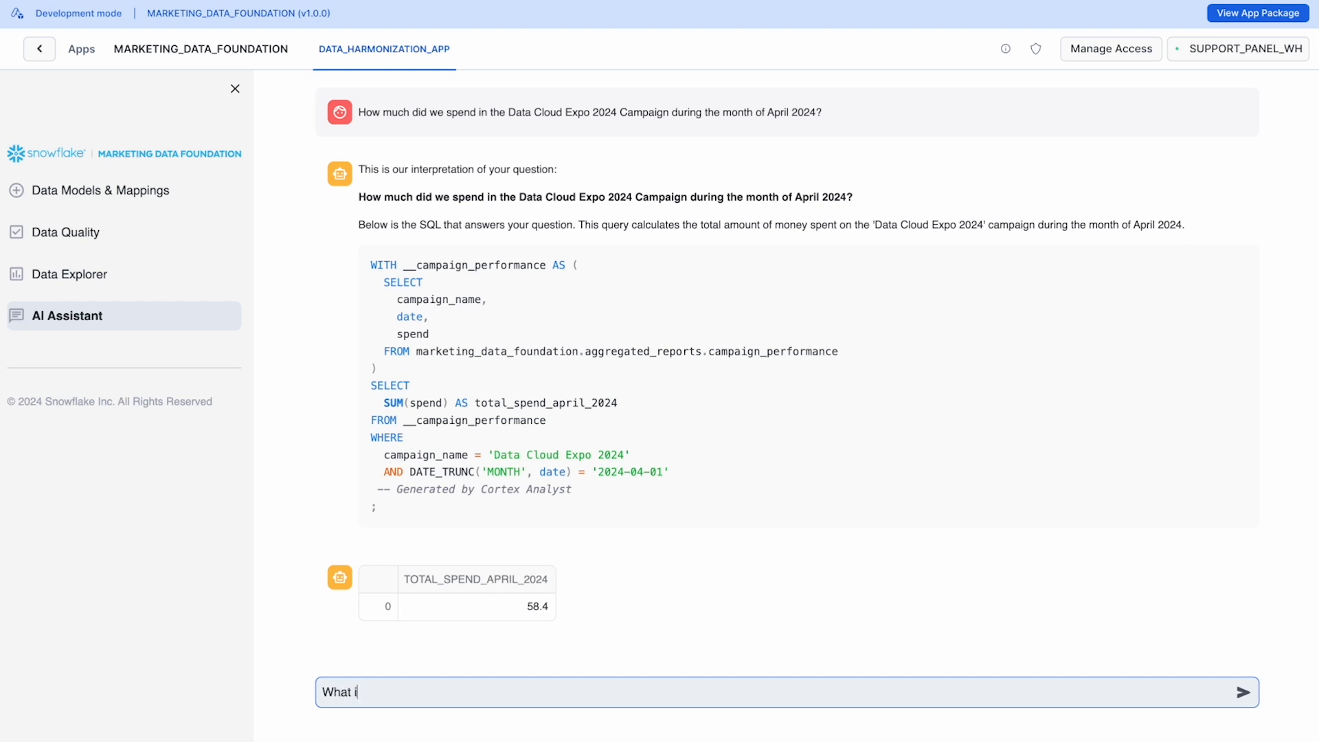
type("s the cost per click for this campaig")
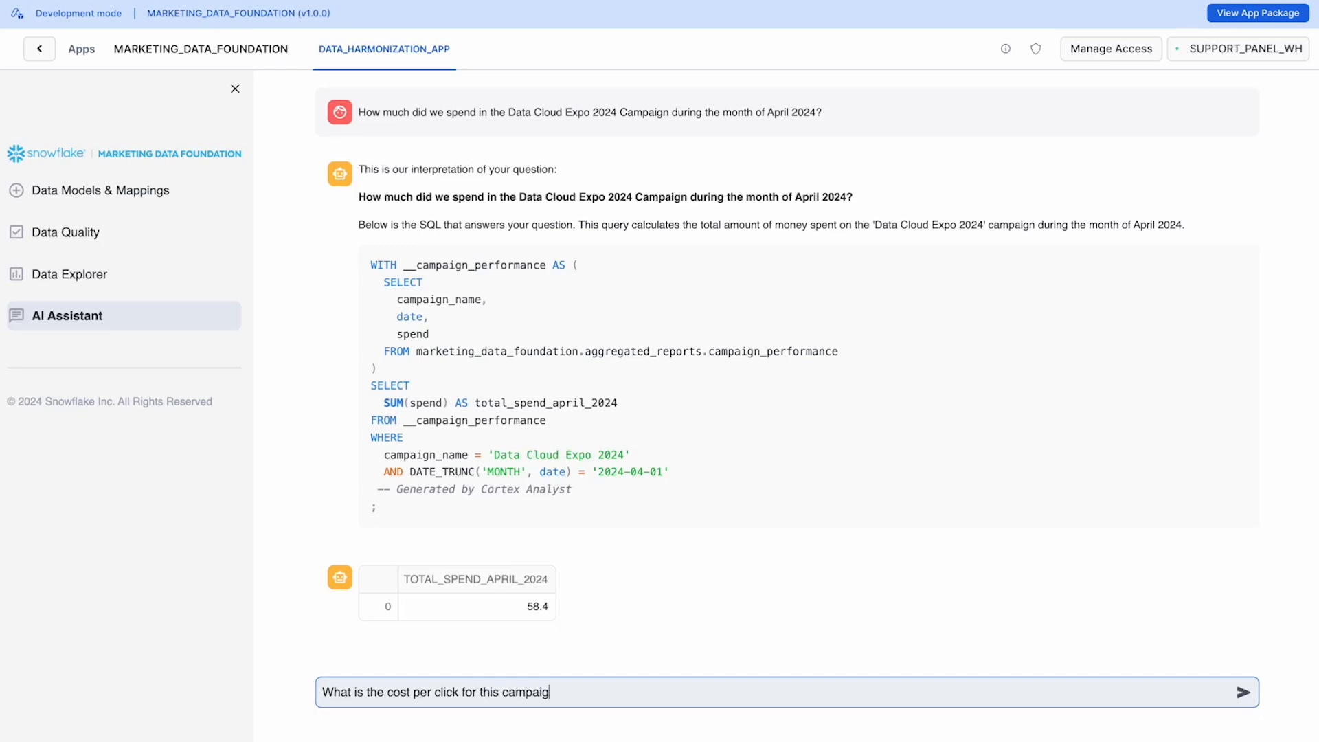
type("n during the same period")
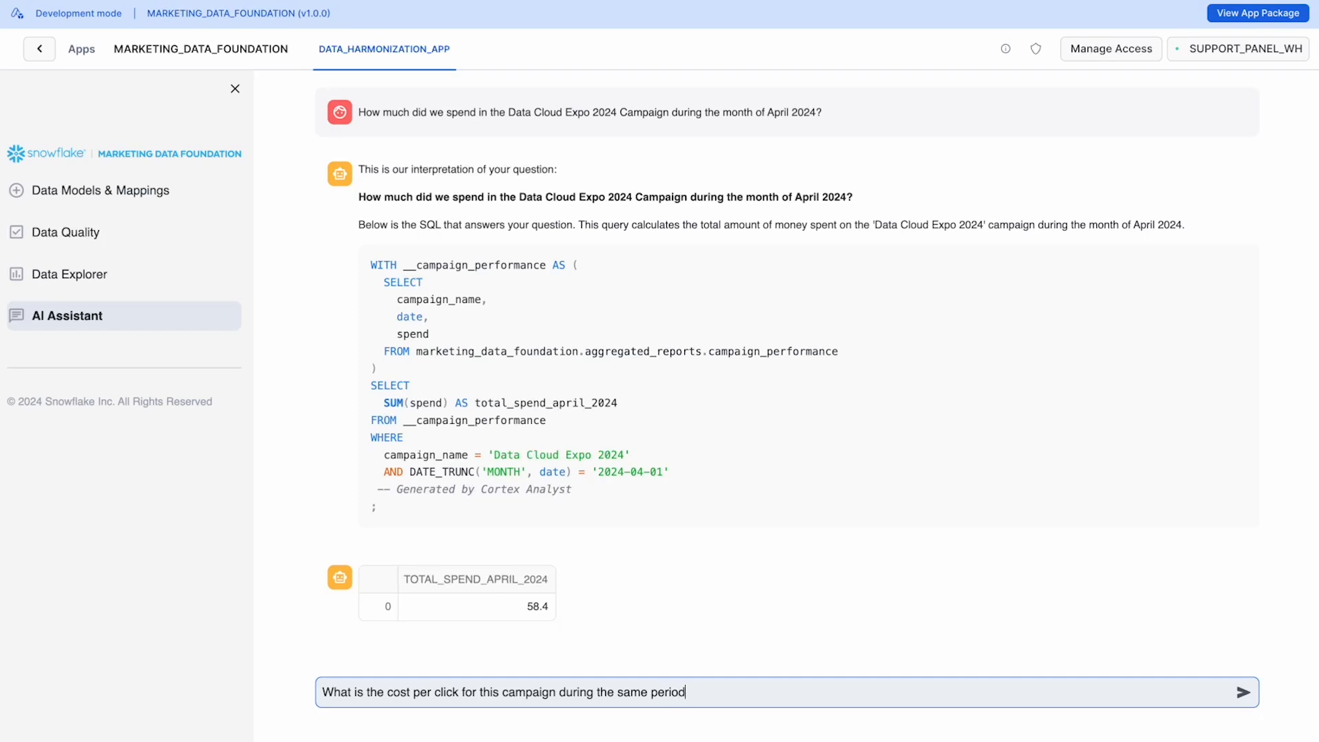
type(" of time?")
key("Return")
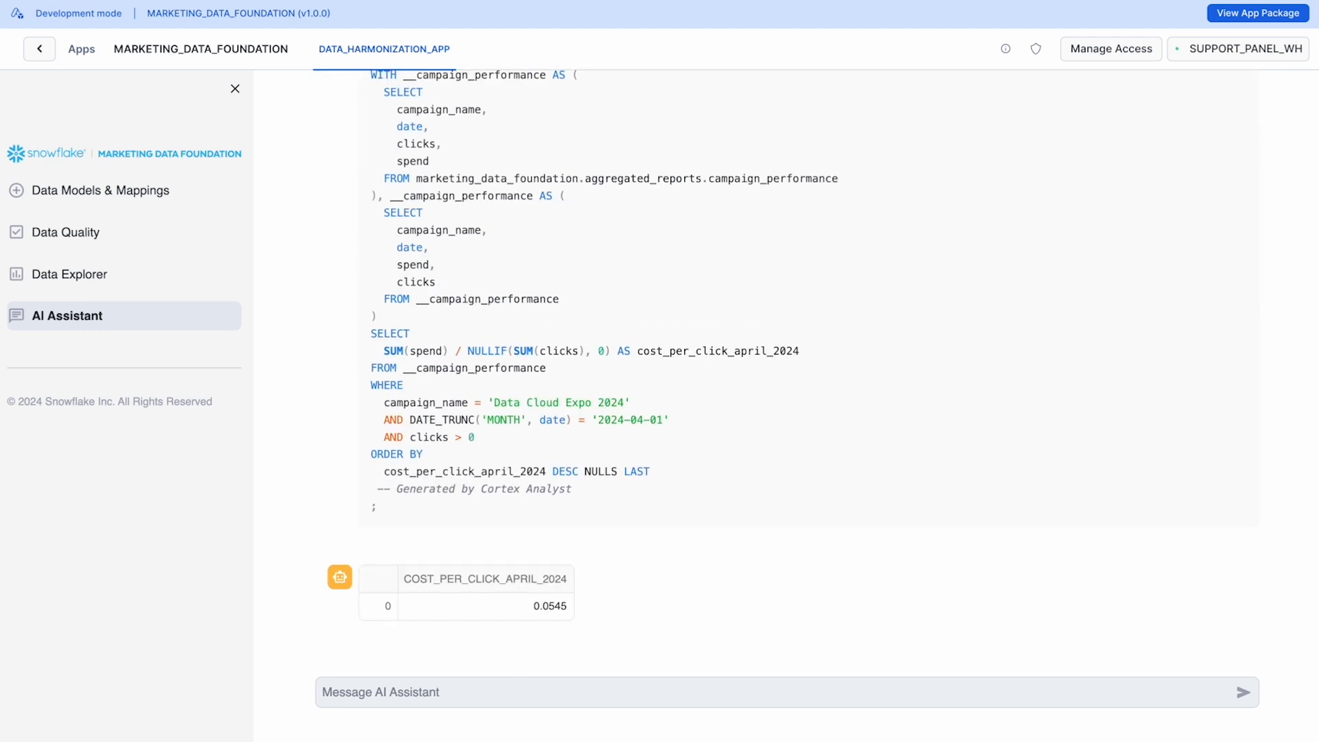
Step: Check the cost-per-click result and read the assistant's explanation of how its SQL query calculates it
left_click(523, 612)
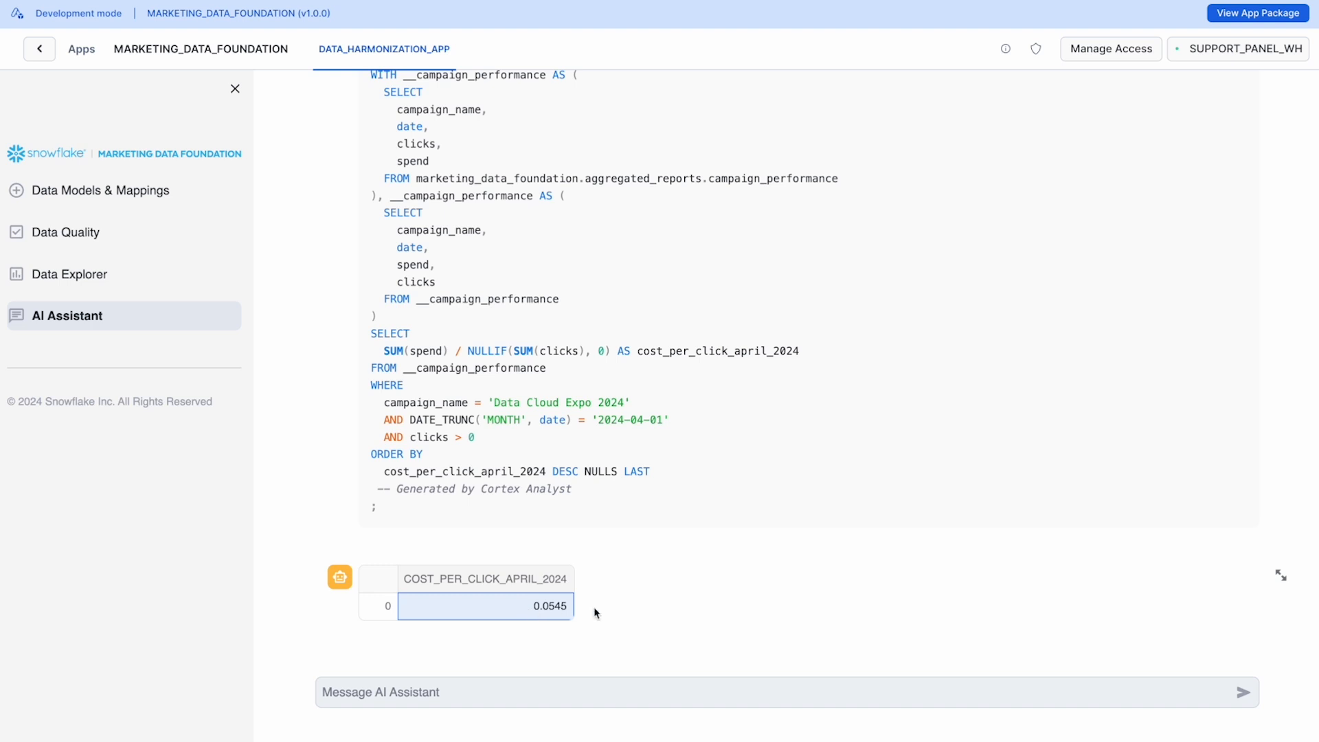
scroll(594, 608, "up", 5)
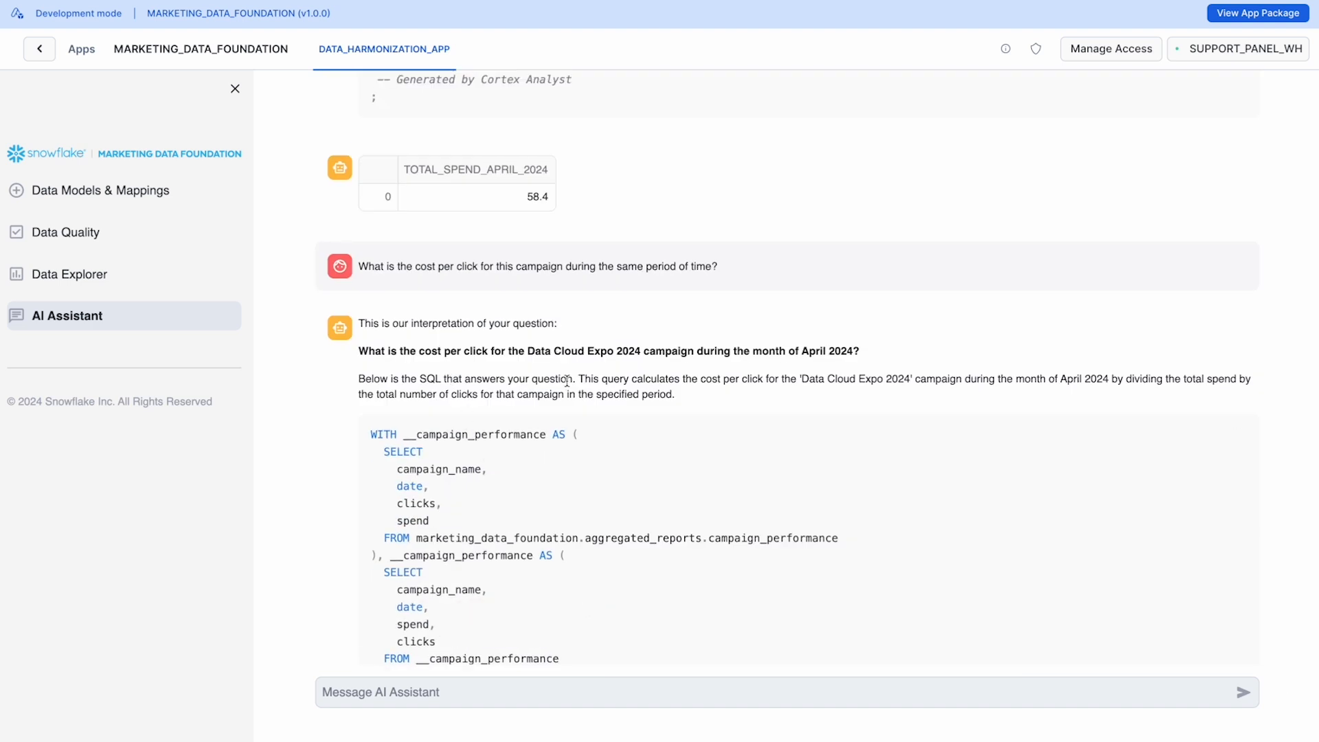
left_click_drag(692, 400, 375, 375)
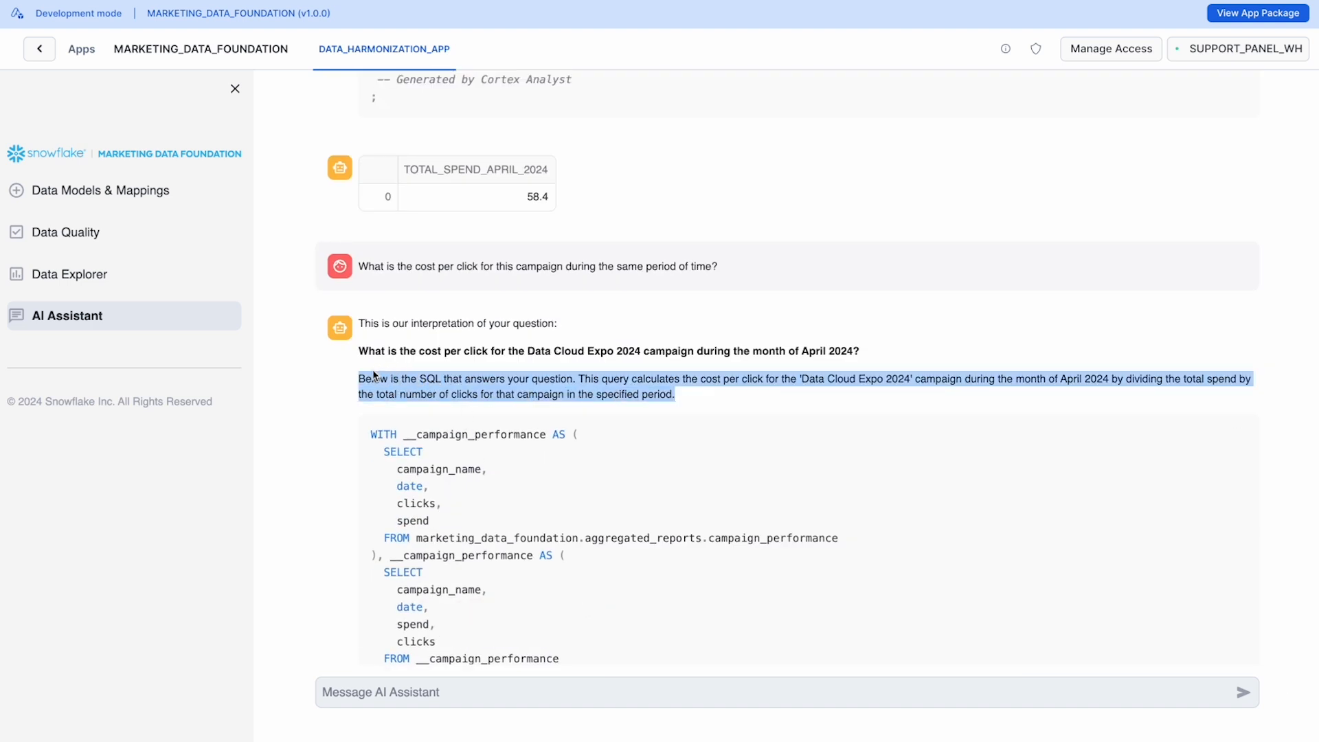